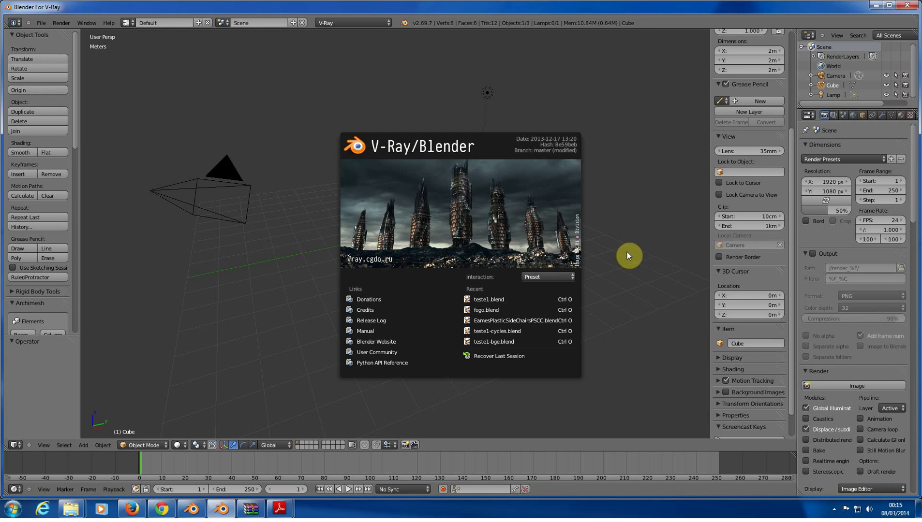
Step: Switch to Chrome with the Chaos Group home page and dismiss the page translation offer
click(161, 509)
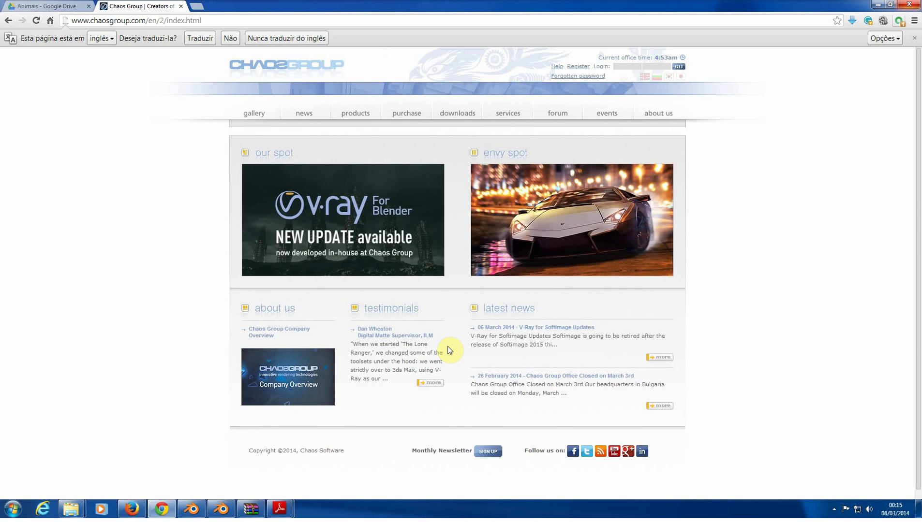
click(914, 38)
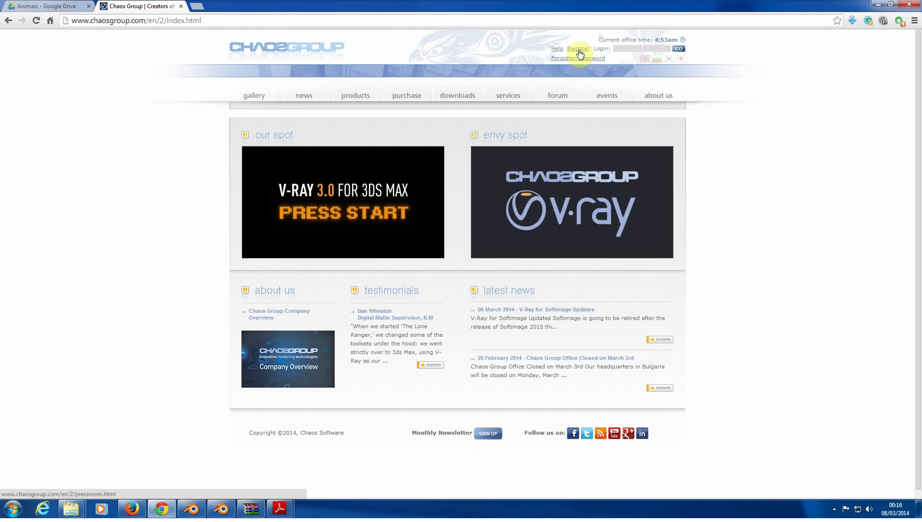
Step: Switch to Firefox and request the 64-bit Windows custom Blender build for V-Ray from the V-Ray Blender downloads
click(135, 510)
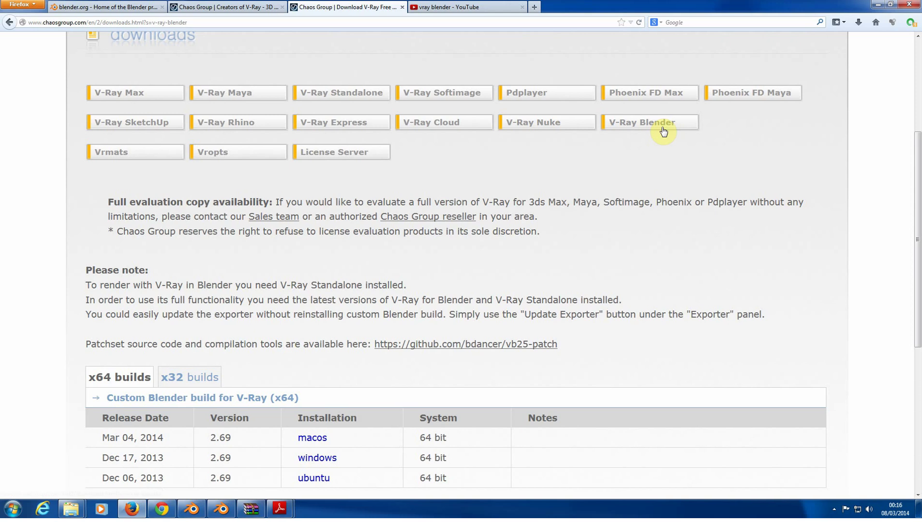
click(615, 122)
drag(917, 142, 917, 192)
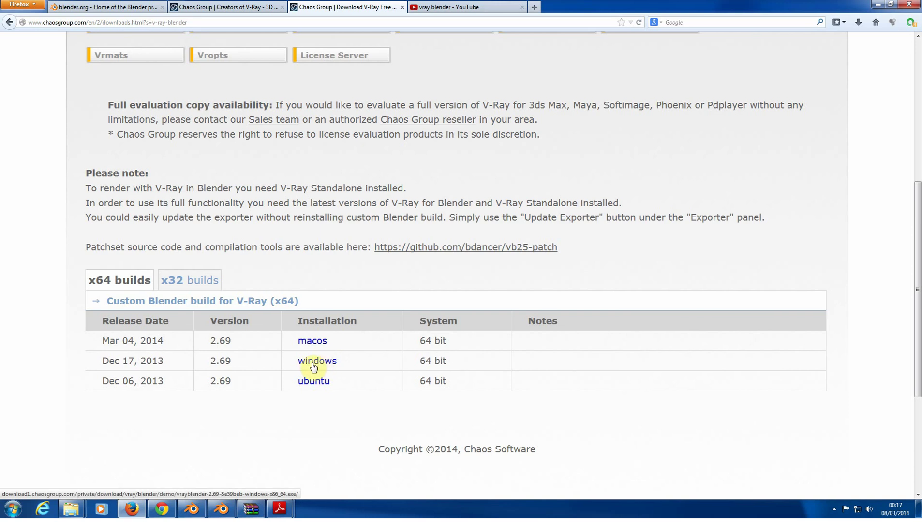
click(313, 367)
Step: Open the V-Ray Standalone downloads and log in to the Chaos Group site with the prefilled username and password
scroll(454, 418, up, 5)
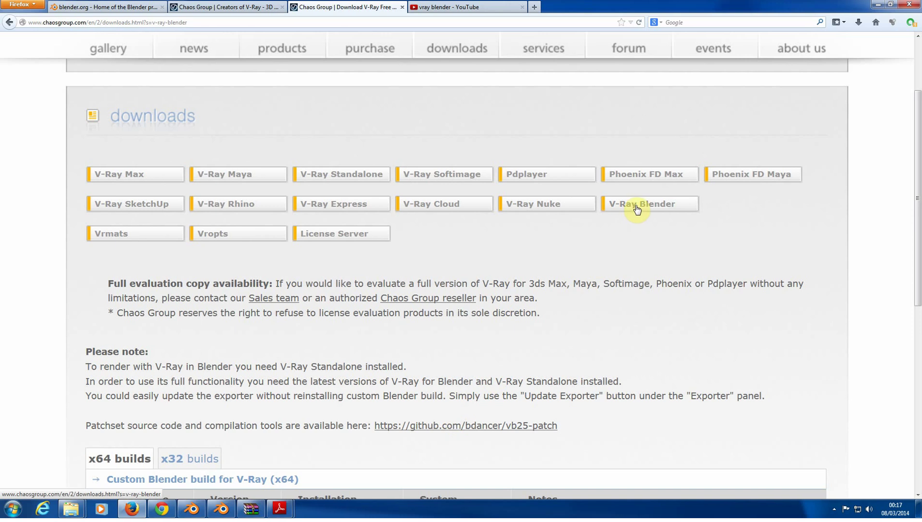
click(342, 178)
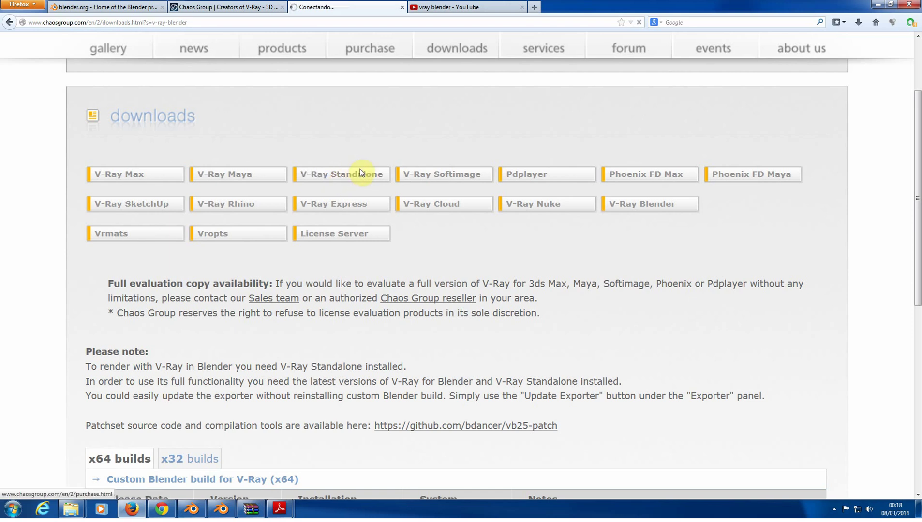
scroll(357, 179, down, 3)
scroll(655, 412, down, 3)
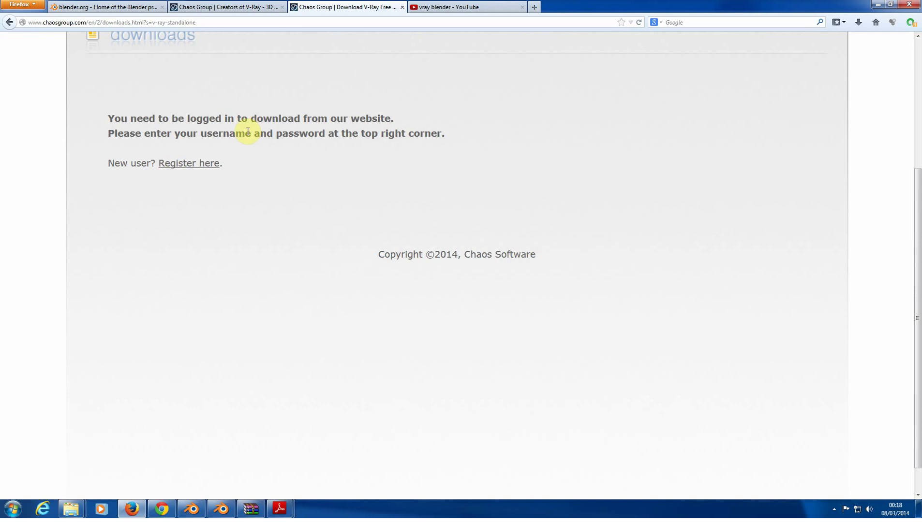
triple_click(118, 118)
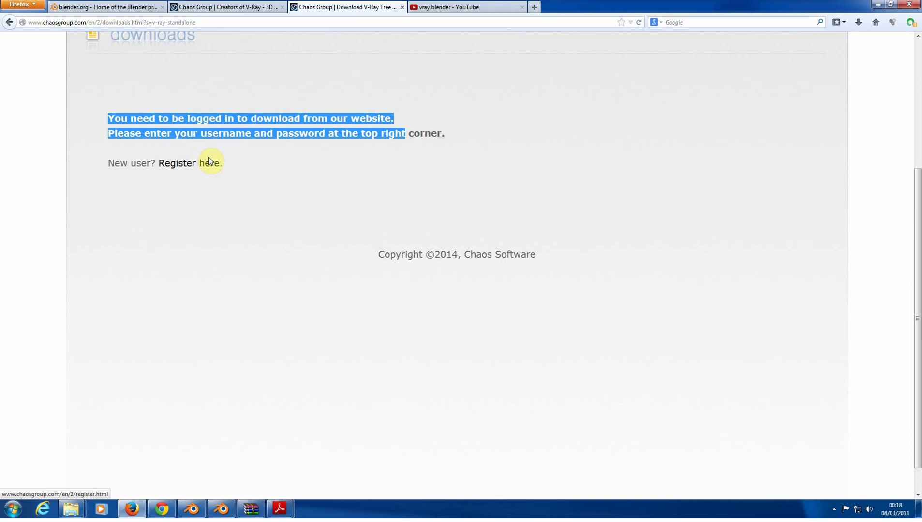
scroll(206, 166, up, 4)
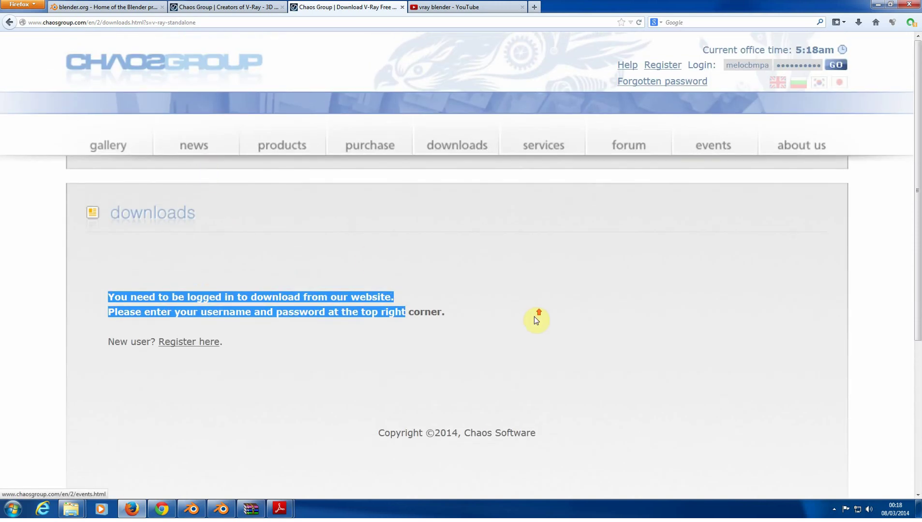
click(835, 65)
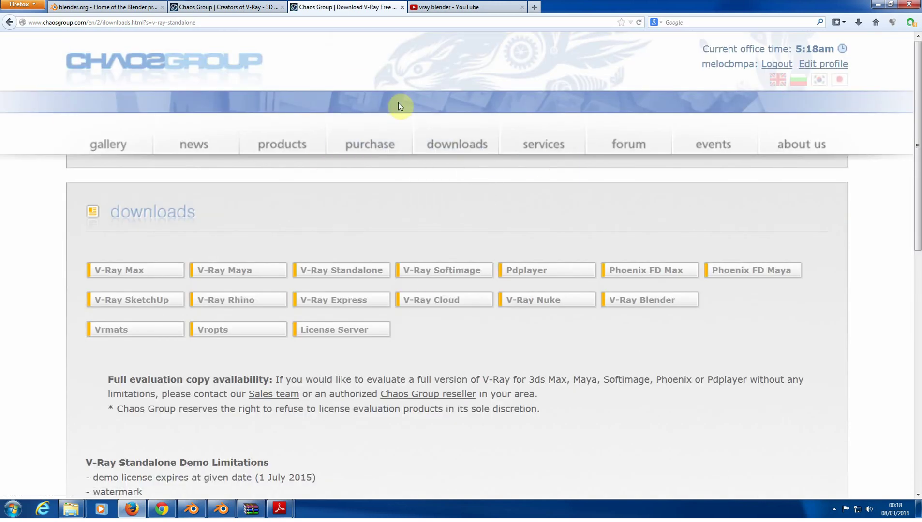
Step: Read the V-Ray Standalone demo limitations on license, watermark, resolution and lights, and examine the x64 builds table
scroll(399, 105, down, 3)
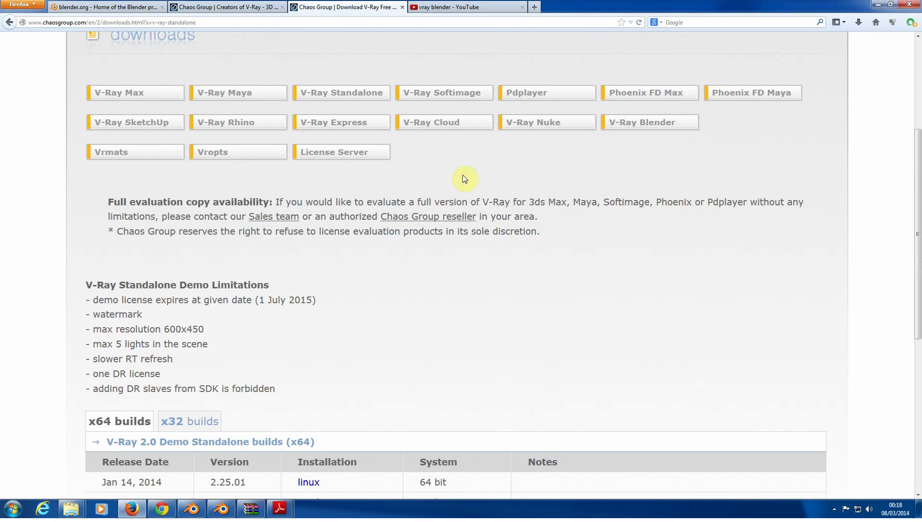
scroll(906, 153, down, 2)
scroll(906, 153, down, 3)
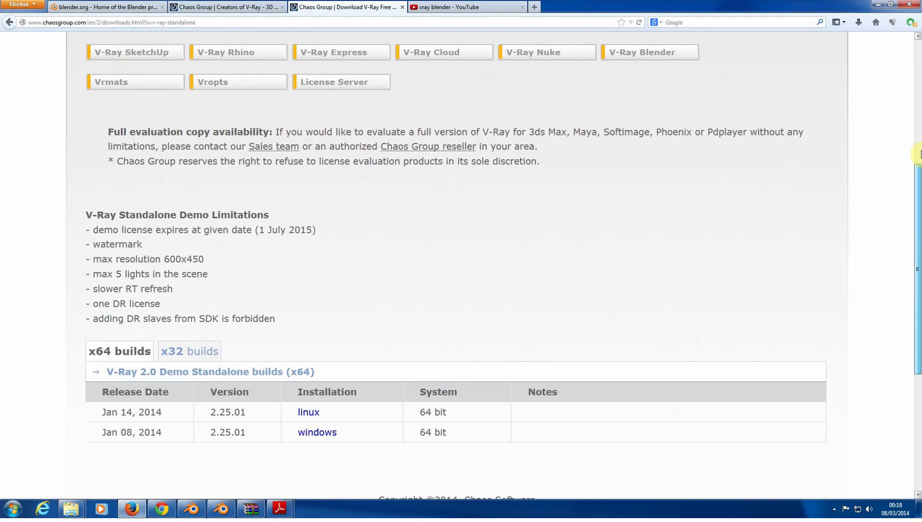
scroll(919, 200, up, 2)
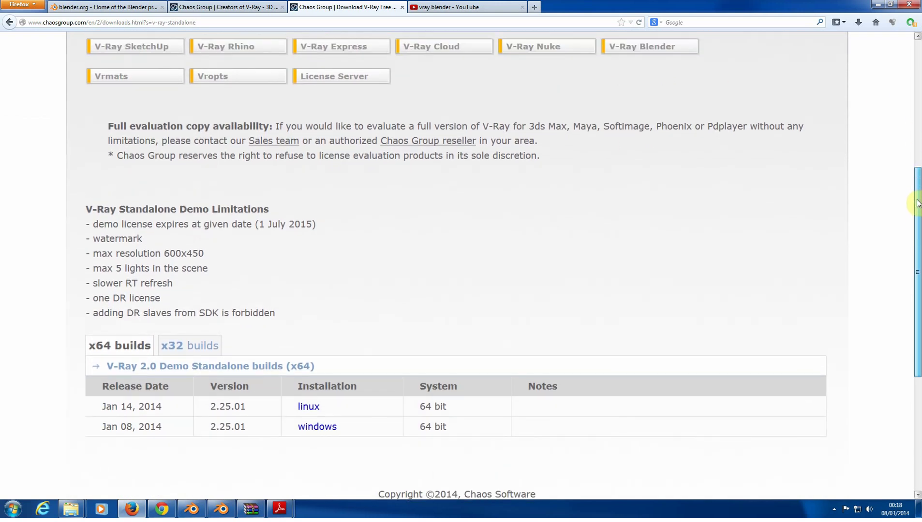
drag(86, 211, 295, 213)
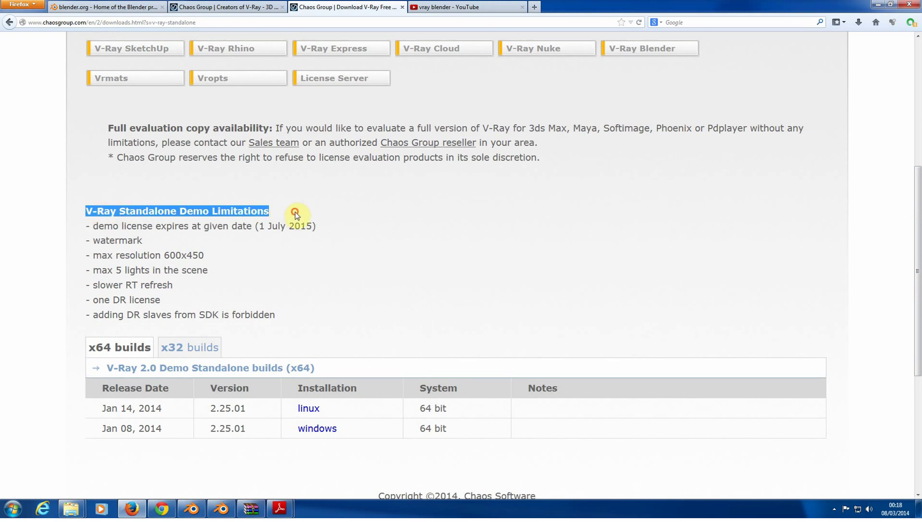
drag(90, 226, 157, 228)
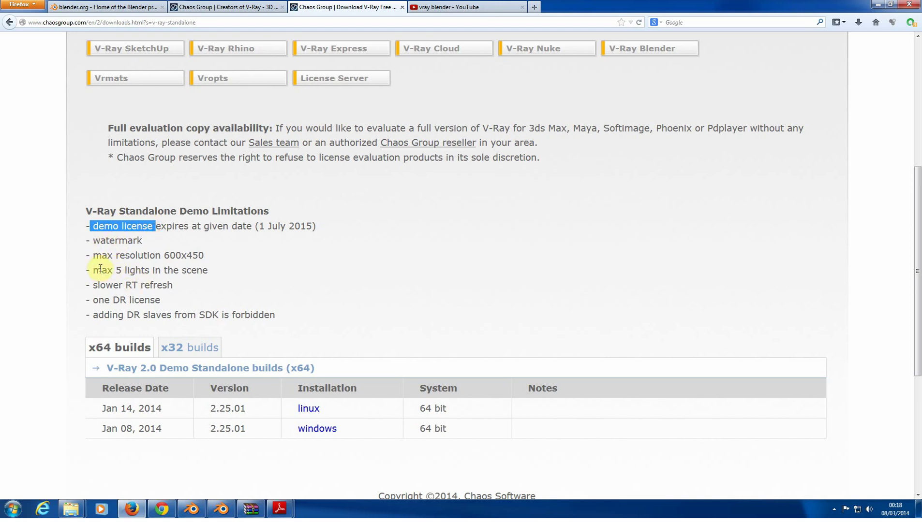
click(94, 249)
double_click(93, 241)
drag(82, 242, 147, 242)
mouse_move(86, 256)
mouse_down()
mouse_move(90, 270)
mouse_move(83, 264)
mouse_up()
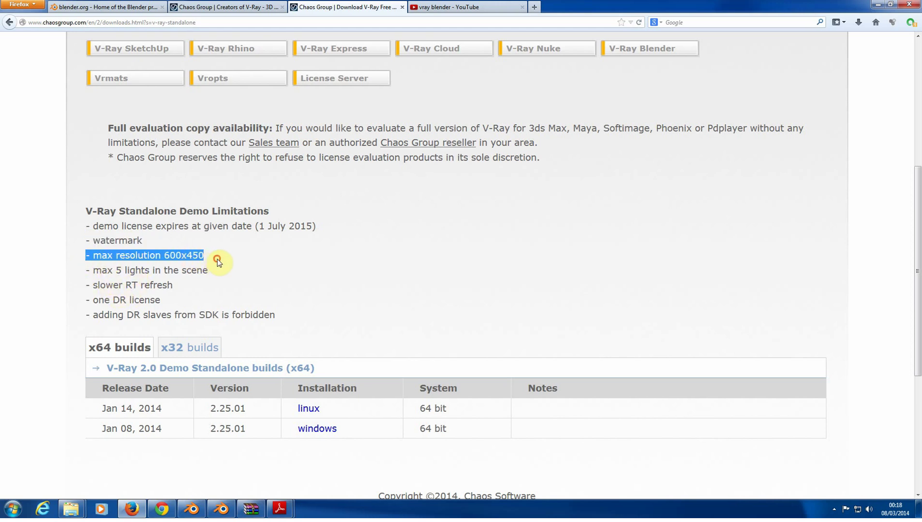
drag(87, 283, 191, 274)
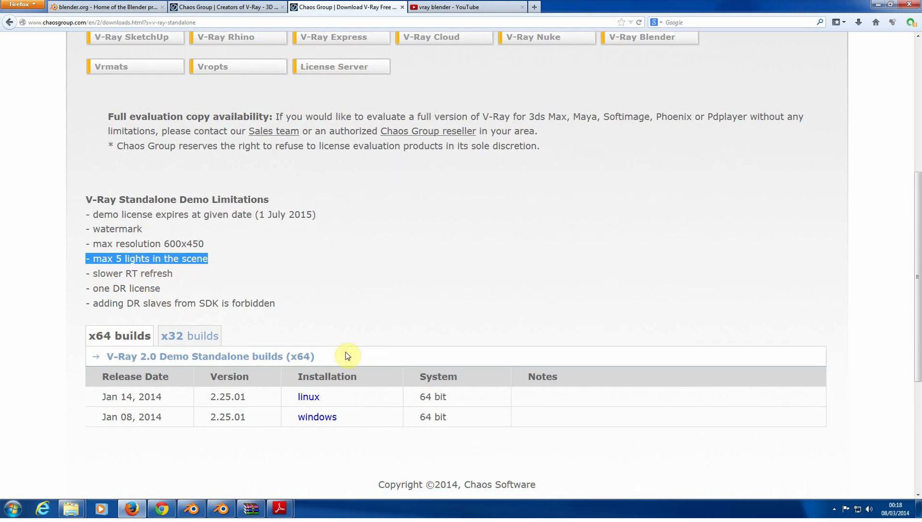
scroll(364, 363, down, 3)
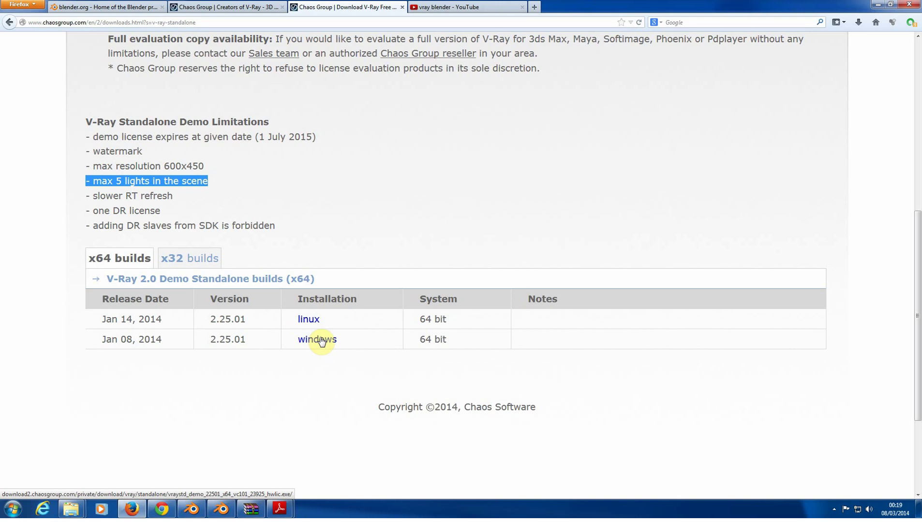
Step: Switch to Blender, dismiss the splash screen, start the Screencast Keys display and collapse its settings
click(222, 509)
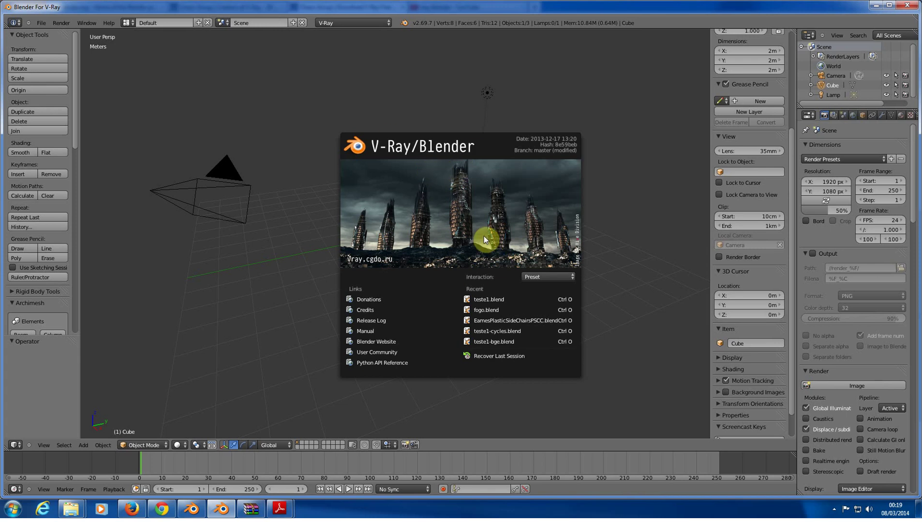
click(372, 85)
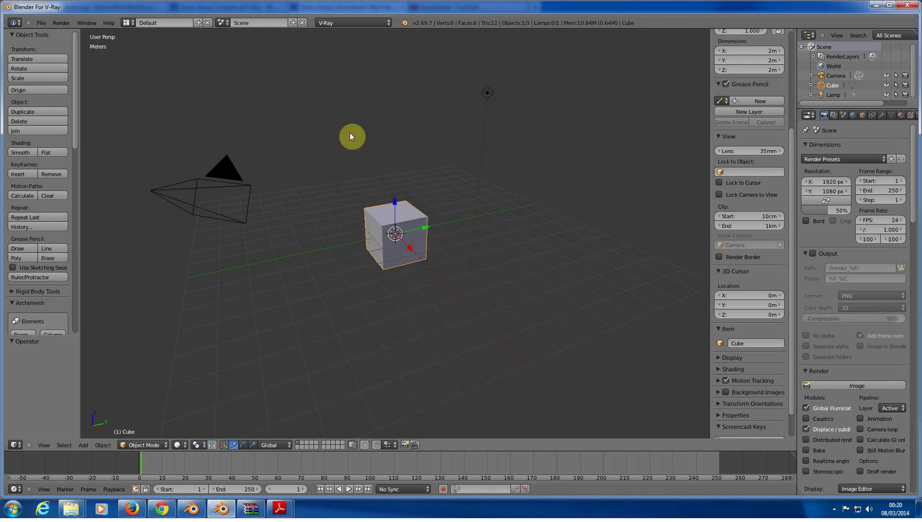
scroll(747, 193, down, 2)
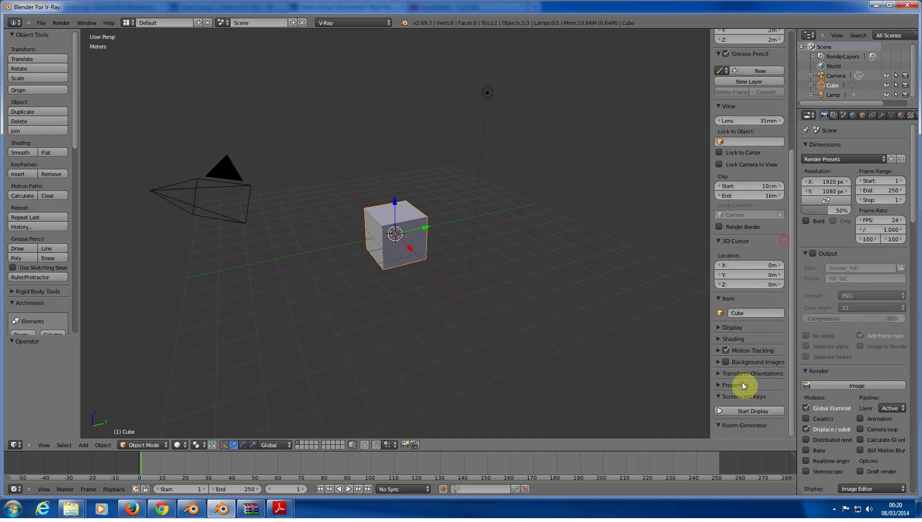
click(727, 411)
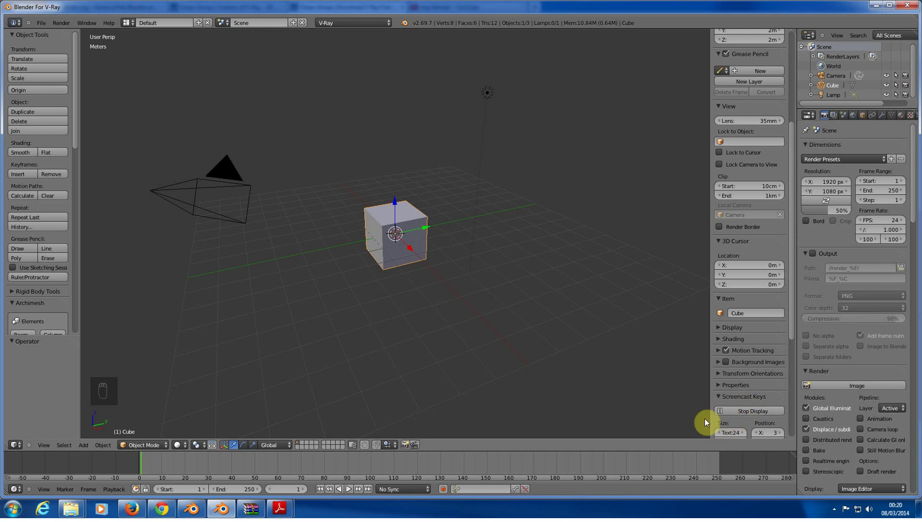
click(720, 397)
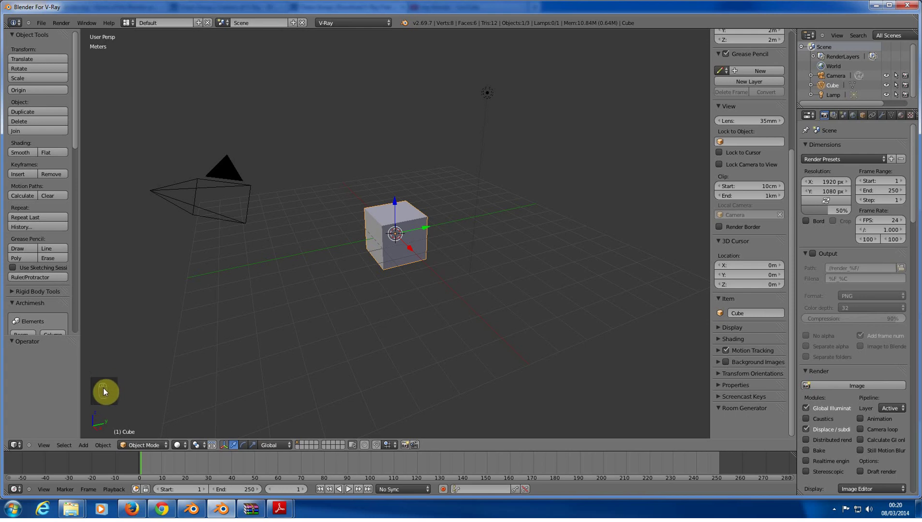
Step: Select V-Ray as the render engine and widen the Properties editor so its render settings have more room
click(351, 22)
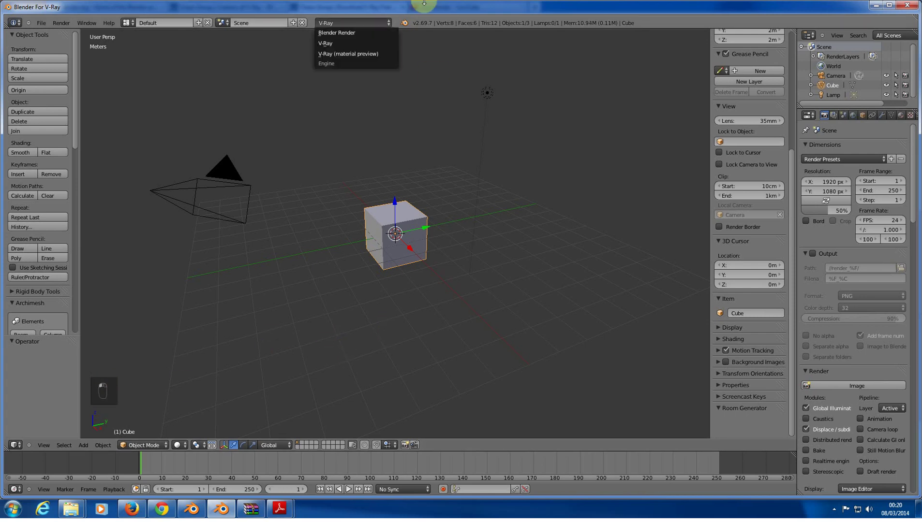
click(360, 18)
click(360, 17)
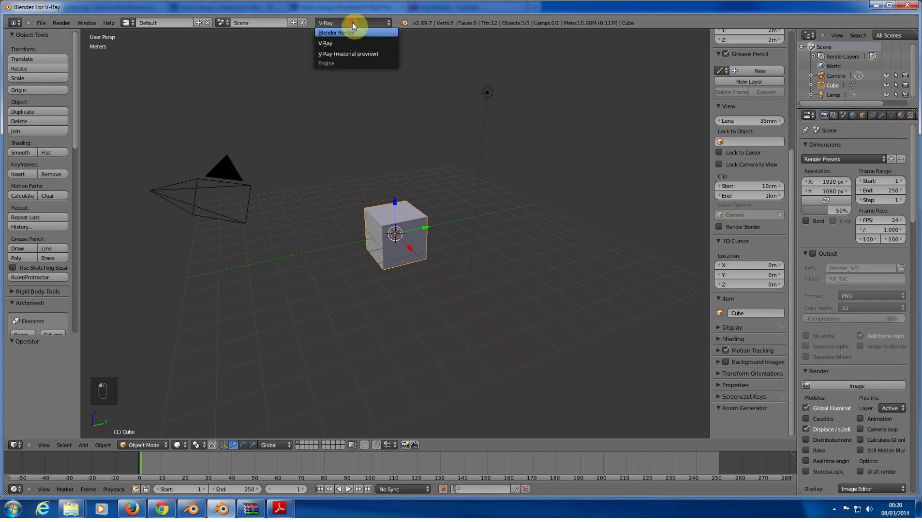
click(373, 44)
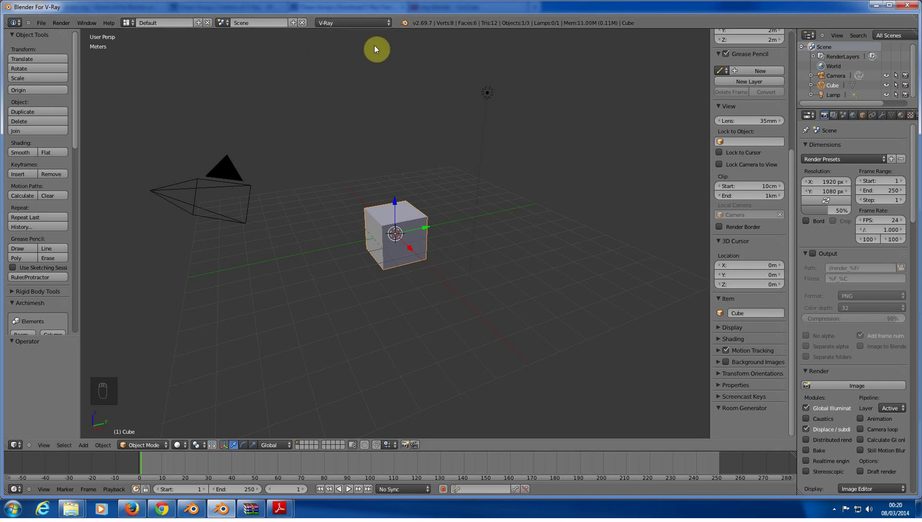
click(42, 23)
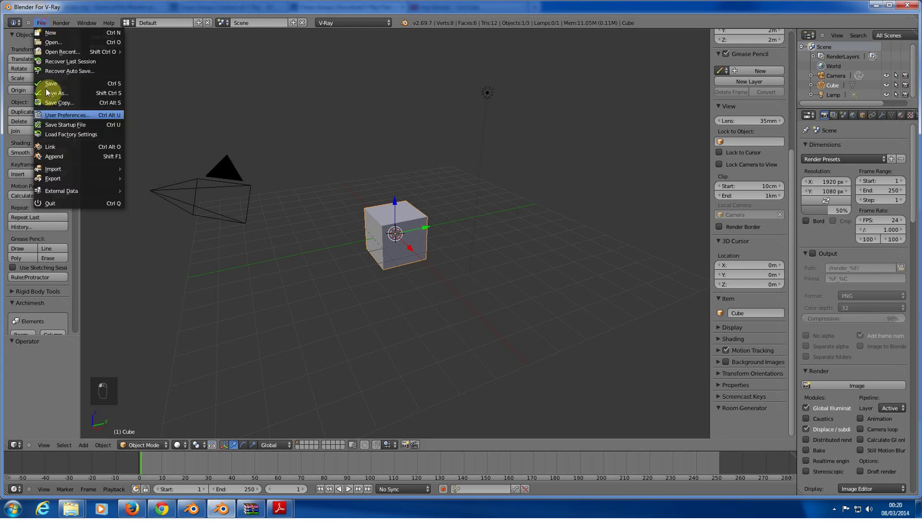
click(67, 115)
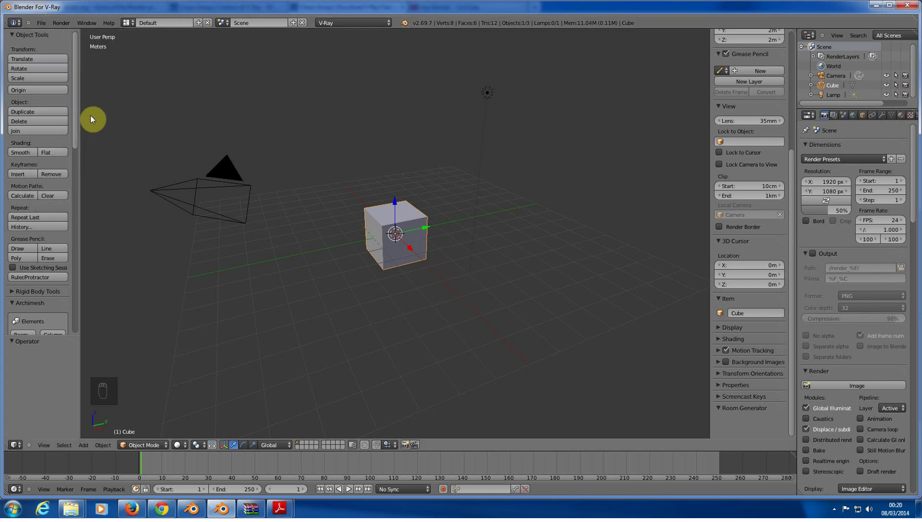
click(366, 27)
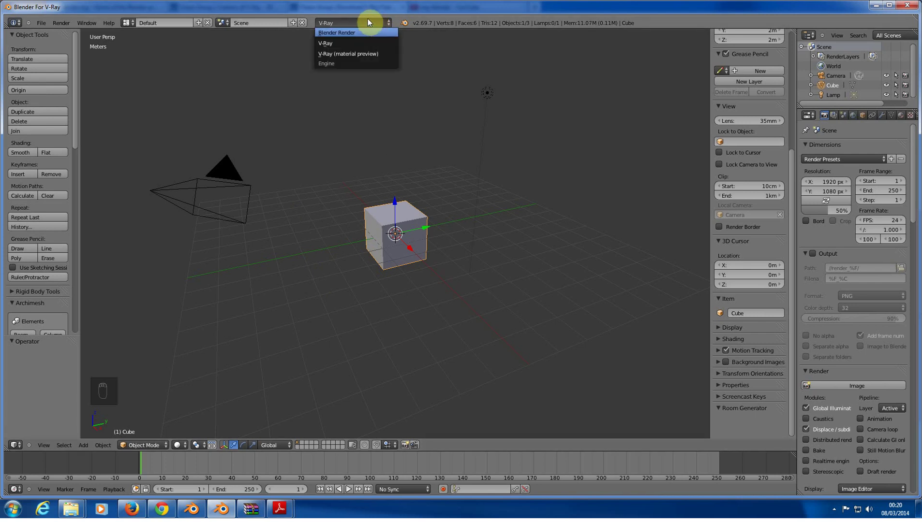
click(340, 43)
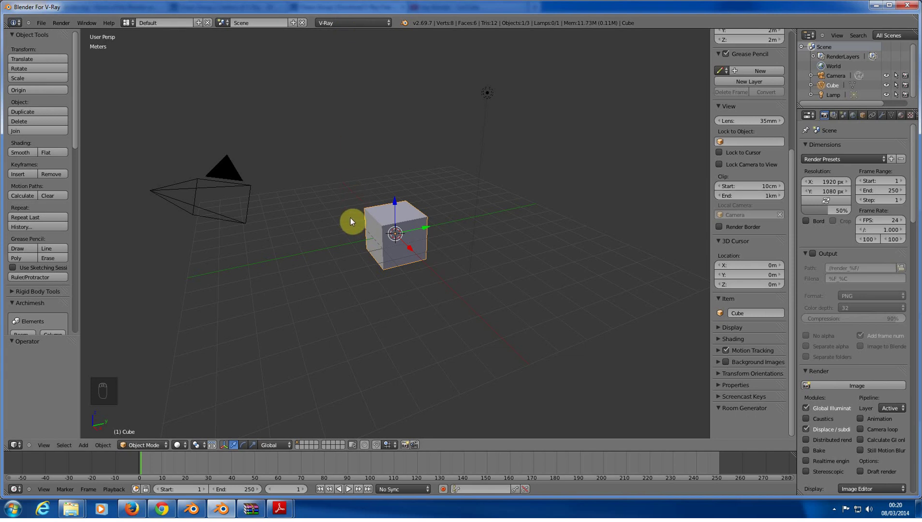
drag(796, 189, 785, 190)
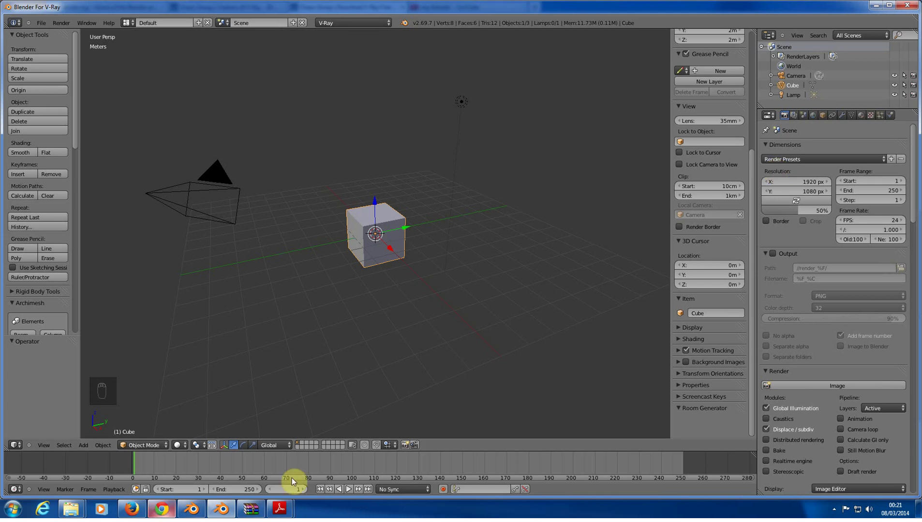
Step: Switch back to Firefox and review the V-Ray product list and Standalone demo section of the Chaos Group downloads page
click(132, 509)
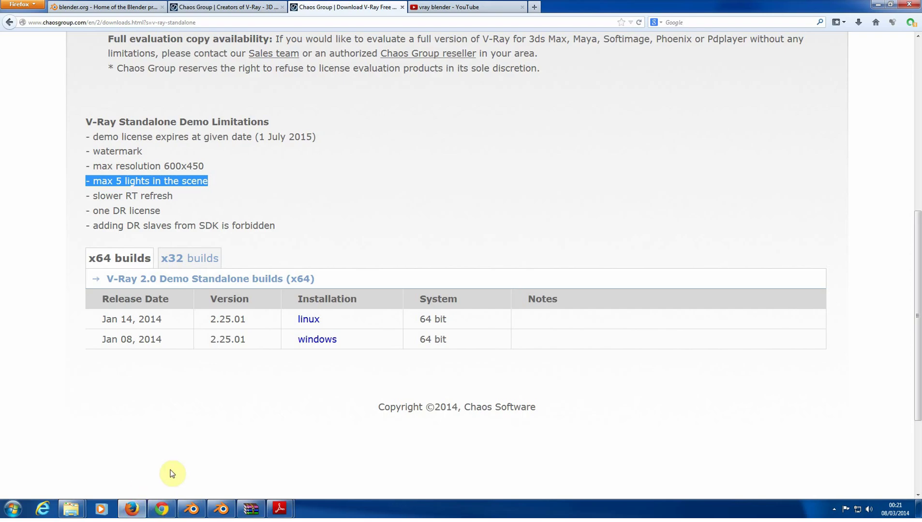
scroll(319, 117, down, 2)
scroll(263, 140, up, 6)
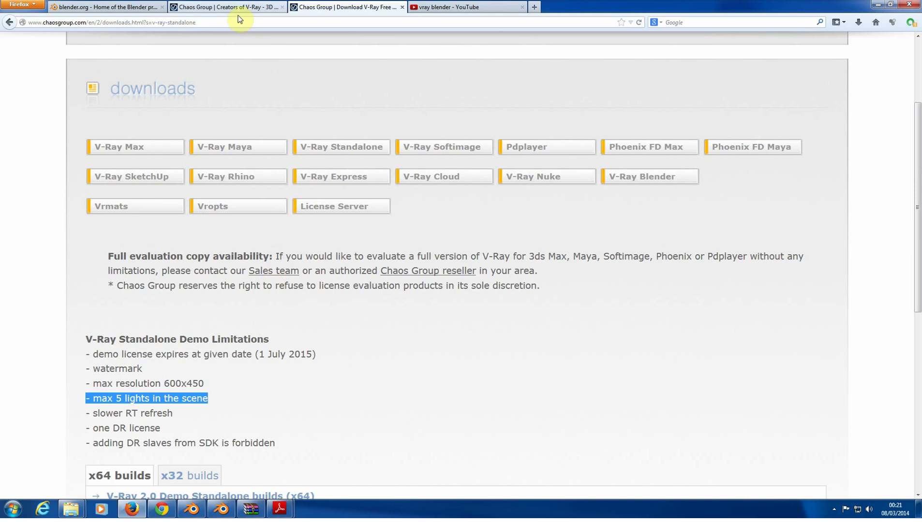
click(188, 7)
click(305, 6)
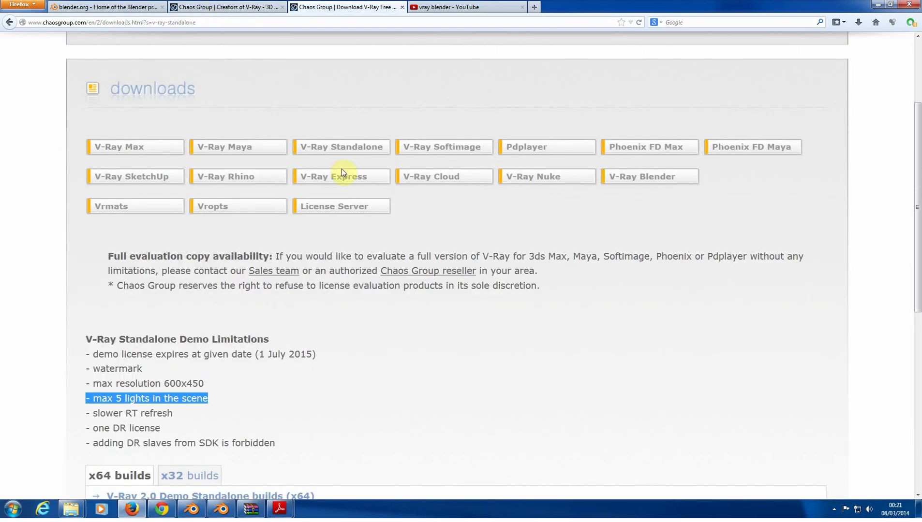
scroll(341, 172, down, 2)
scroll(239, 413, up, 5)
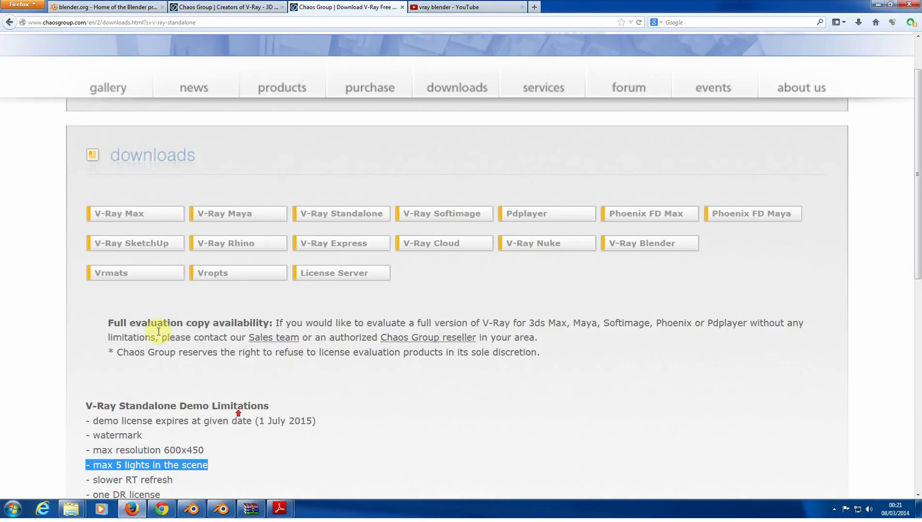
Step: Review the V-Ray Standalone demo limitations above the builds table and highlight the 600x450 maximum resolution
scroll(158, 332, down, 5)
click(181, 152)
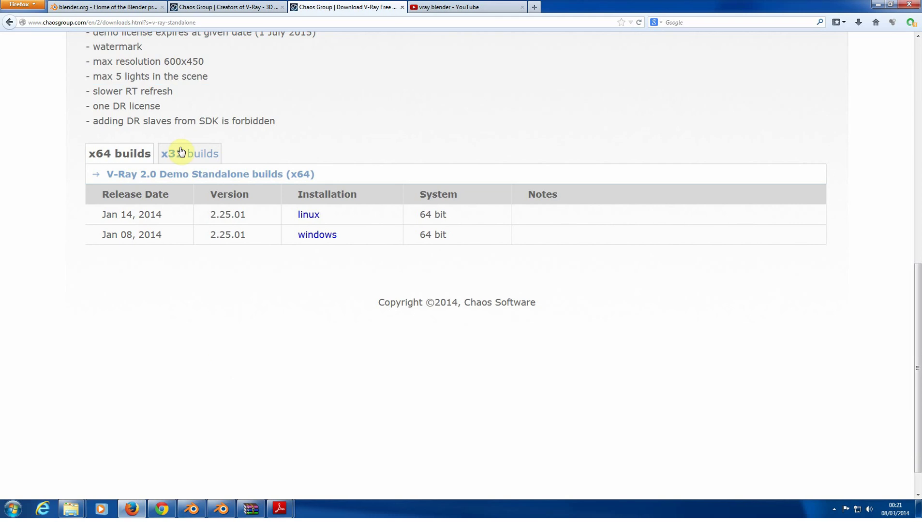
mouse_move(203, 61)
mouse_down()
mouse_move(97, 62)
mouse_move(204, 61)
mouse_up()
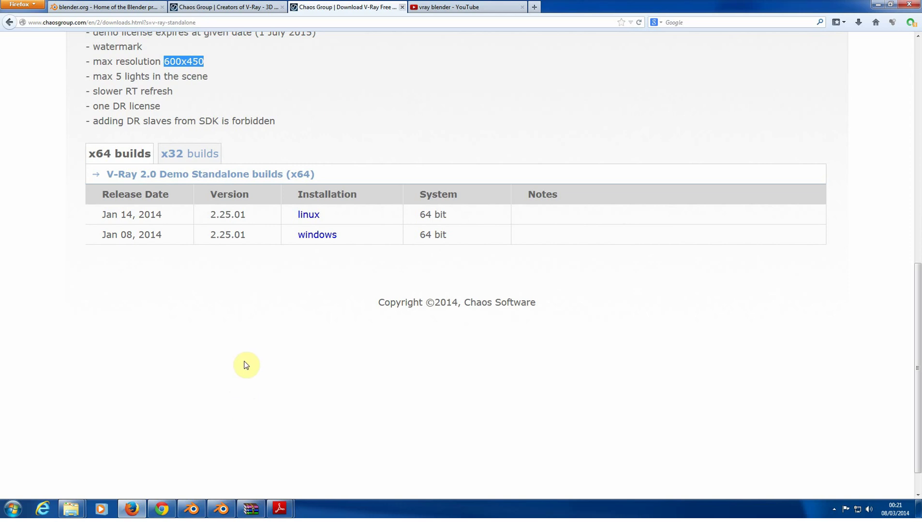
Step: Switch to Blender and set the render resolution to 600 x 450 px at 100% scale
key(alt+Tab)
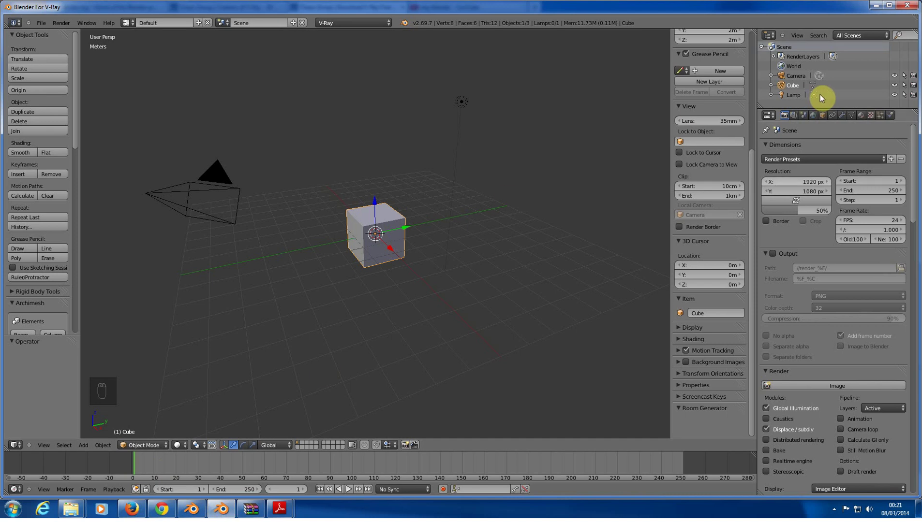
click(790, 182)
text(600)
key(Return)
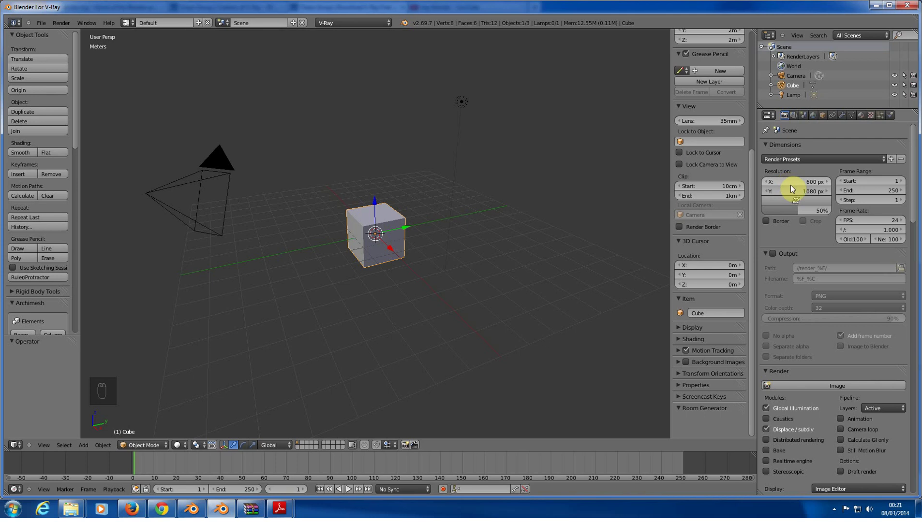
click(791, 186)
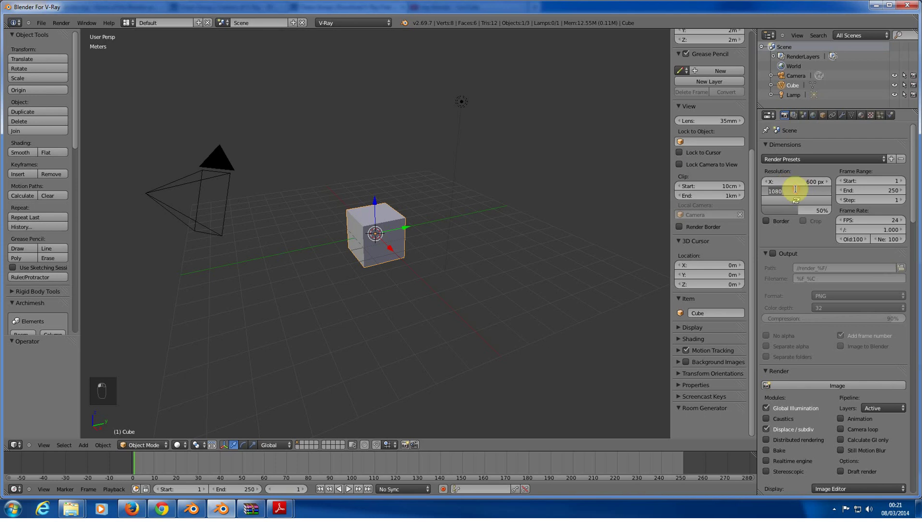
text(450)
key(Return)
drag(798, 210, 831, 211)
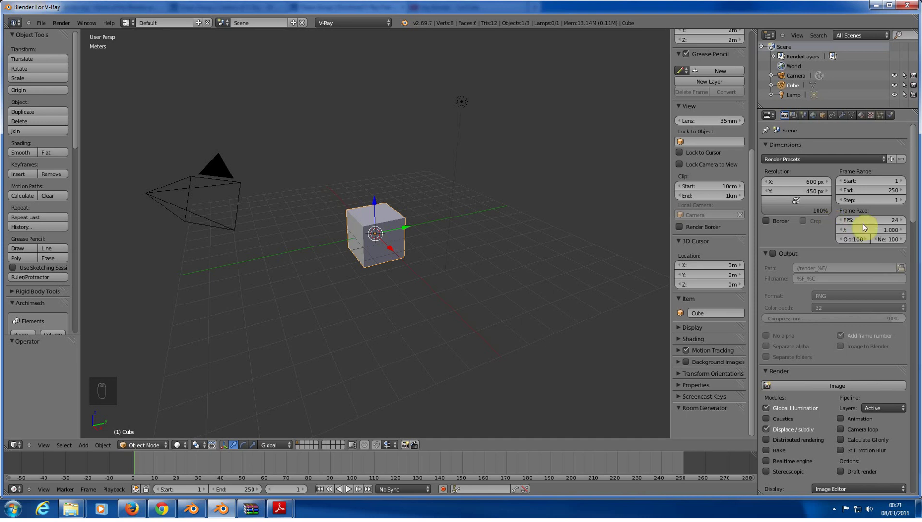
Step: Toggle the Global Illumination render module, leaving it enabled, and render the cube scene as an image
scroll(862, 224, down, 2)
scroll(916, 180, down, 8)
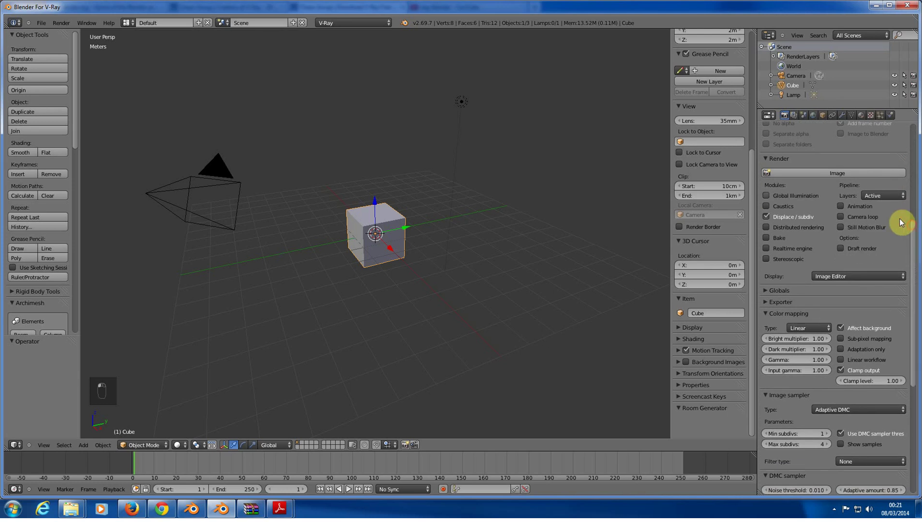
click(768, 196)
click(766, 196)
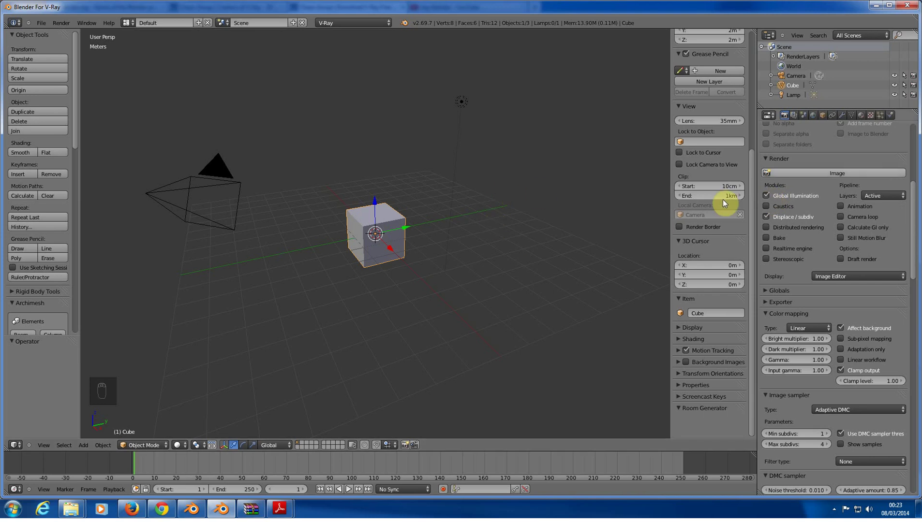
click(859, 173)
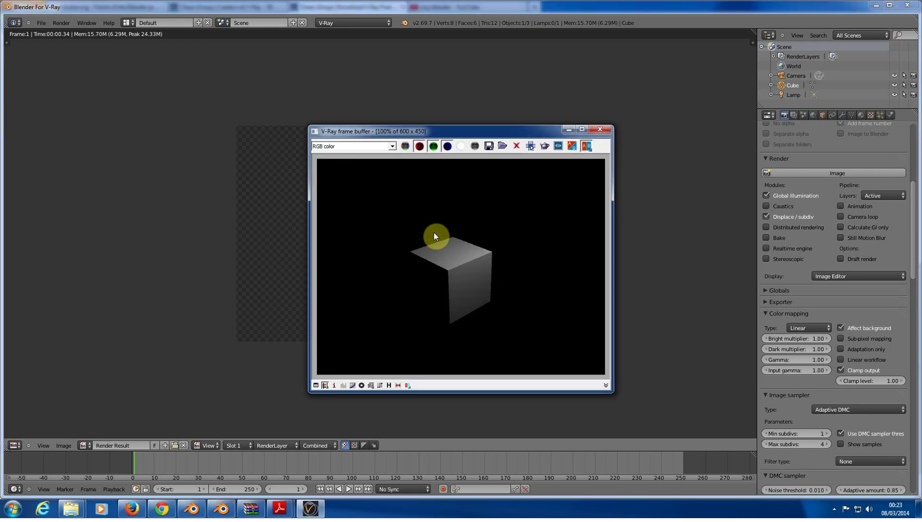
Step: View the render in a maximized V-Ray frame buffer, restore the window and move it around over the image editor
click(582, 129)
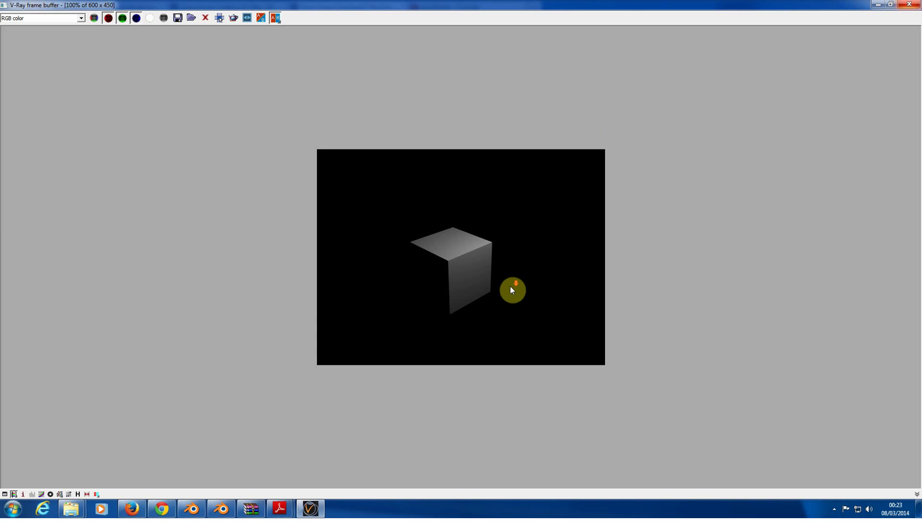
click(890, 4)
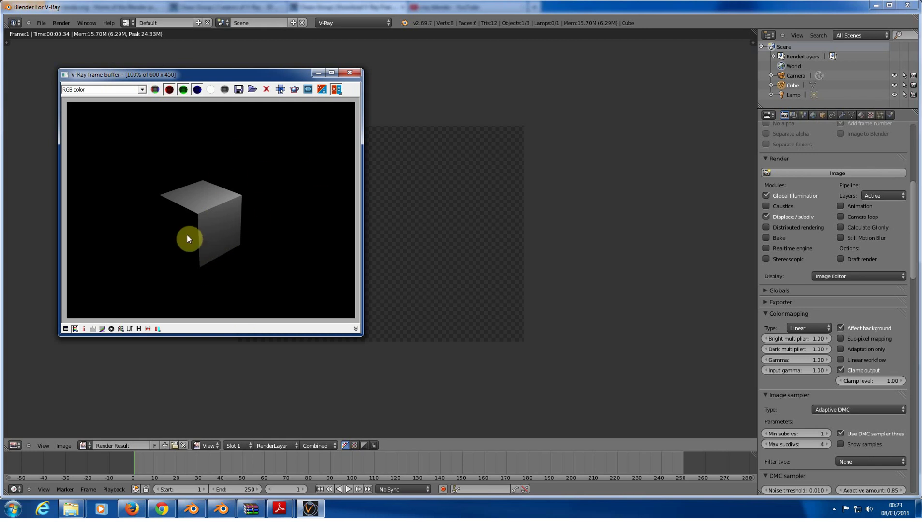
mouse_move(266, 76)
mouse_down()
mouse_move(396, 120)
mouse_move(618, 234)
mouse_up()
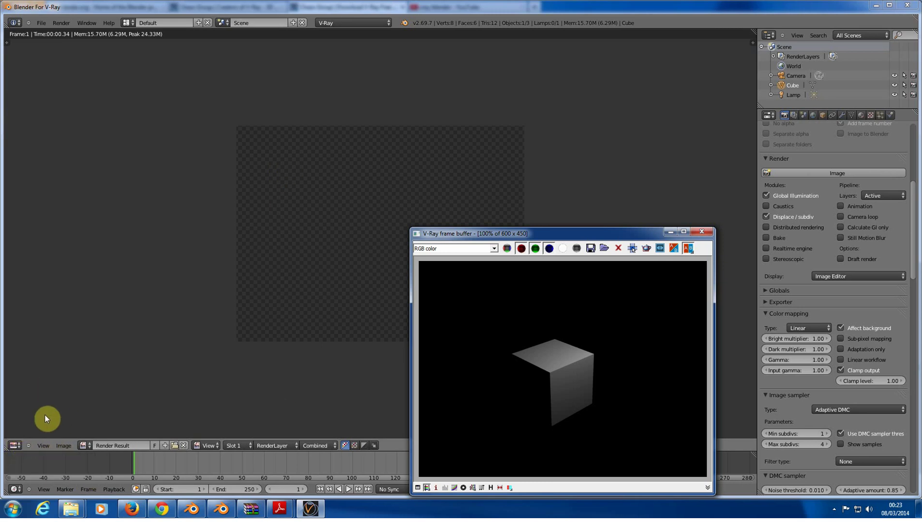
mouse_move(576, 233)
mouse_down()
mouse_move(482, 208)
mouse_move(246, 80)
mouse_up()
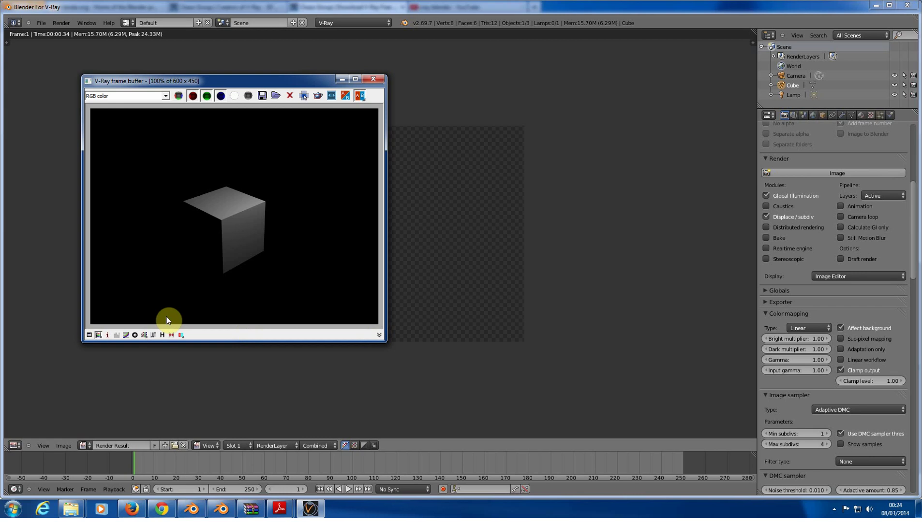
Step: Show the frame buffer's stamp controls, apply the stamp to the render and inspect the vraycore and rendertime stamp variables
click(379, 335)
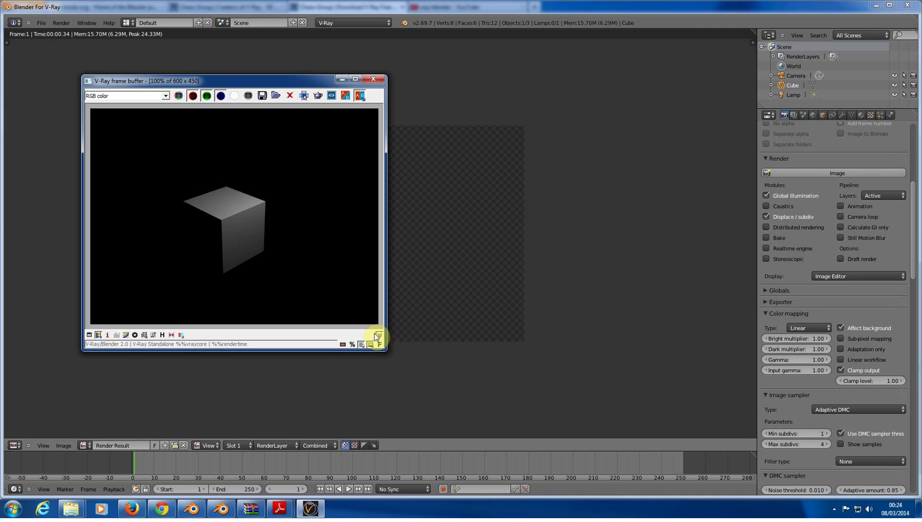
click(344, 347)
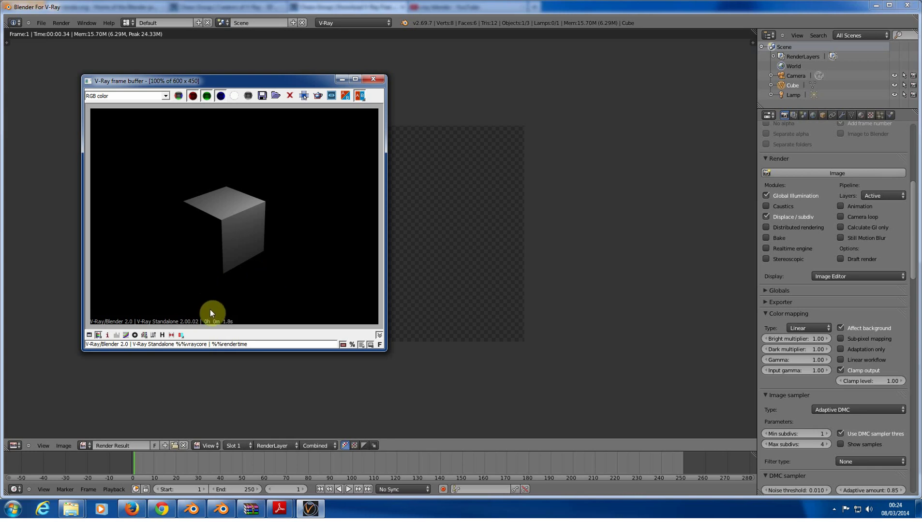
click(352, 344)
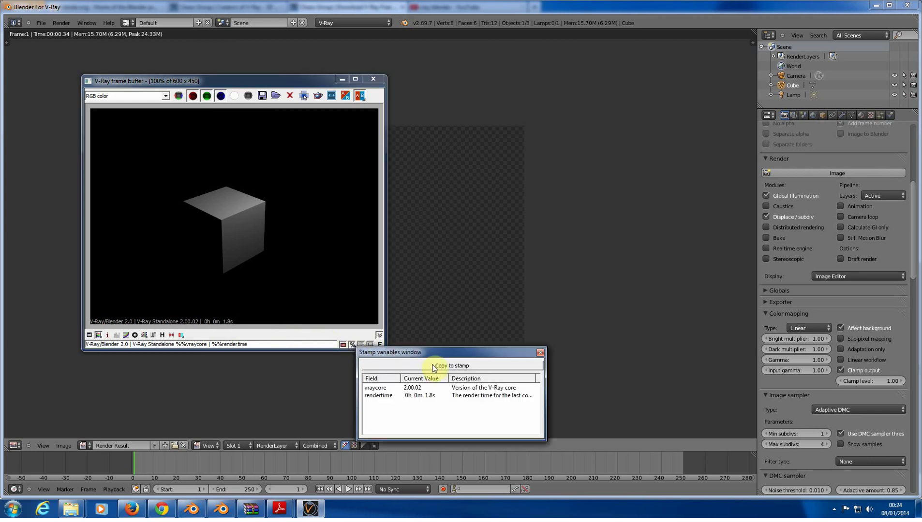
drag(449, 353, 237, 137)
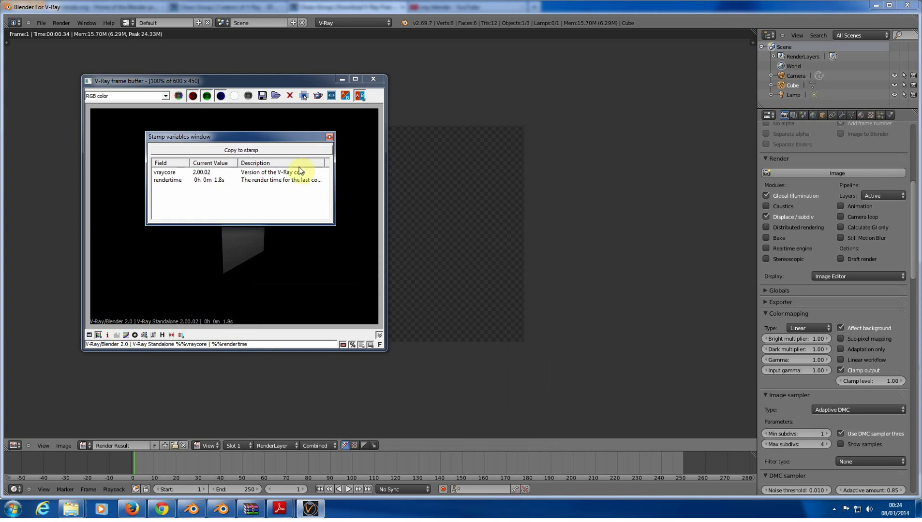
click(169, 181)
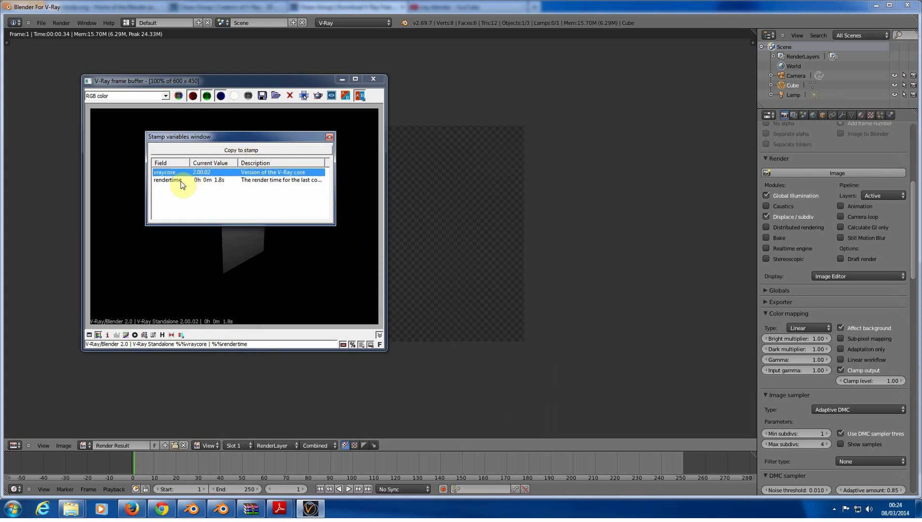
click(162, 173)
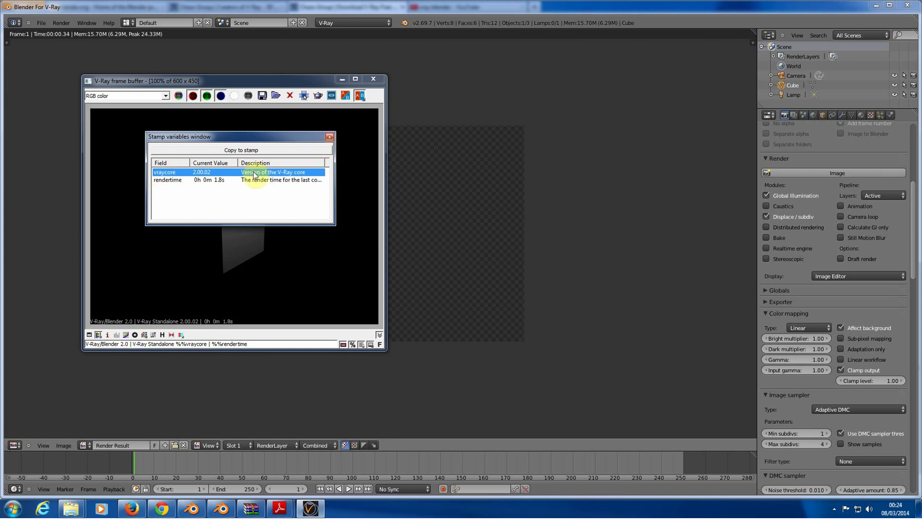
click(330, 138)
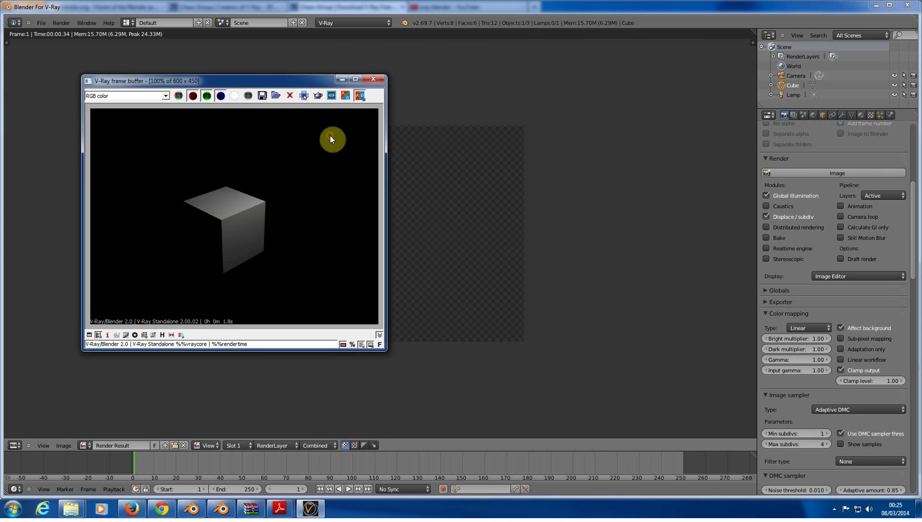
Step: Review the stamp's font settings and accept Tahoma, Normal, size 8 in white
click(379, 344)
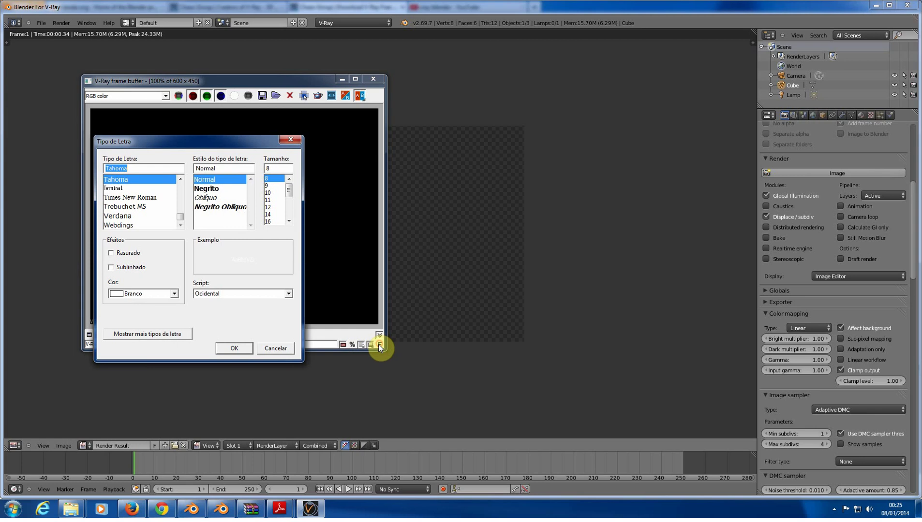
mouse_move(176, 140)
mouse_down()
mouse_move(144, 126)
mouse_move(109, 58)
mouse_up()
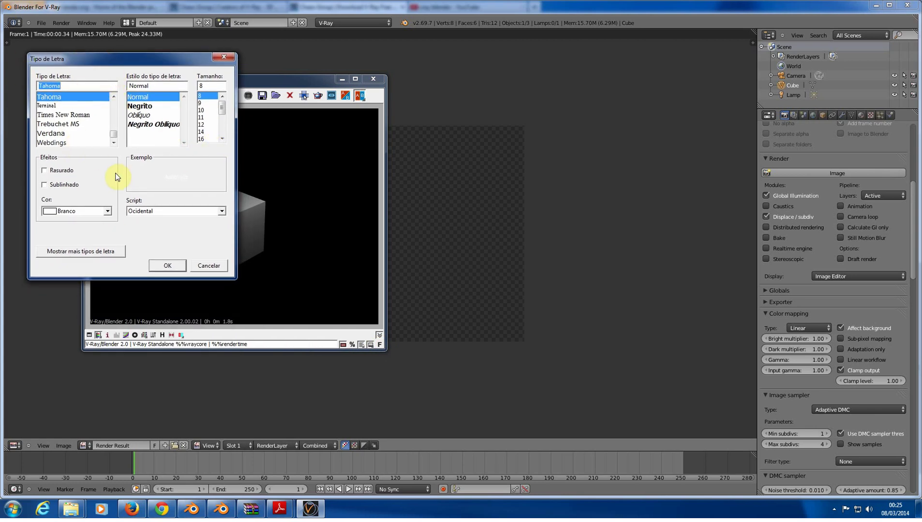
click(169, 266)
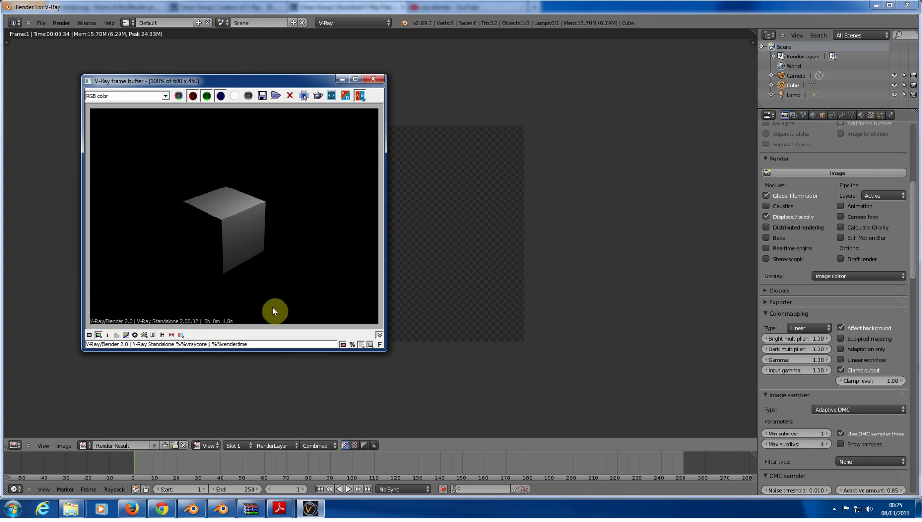
Step: Open the frame buffer's color corrections and move the curve's lower end point to 0.30, 0.34 with a nearly horizontal tangent
click(89, 335)
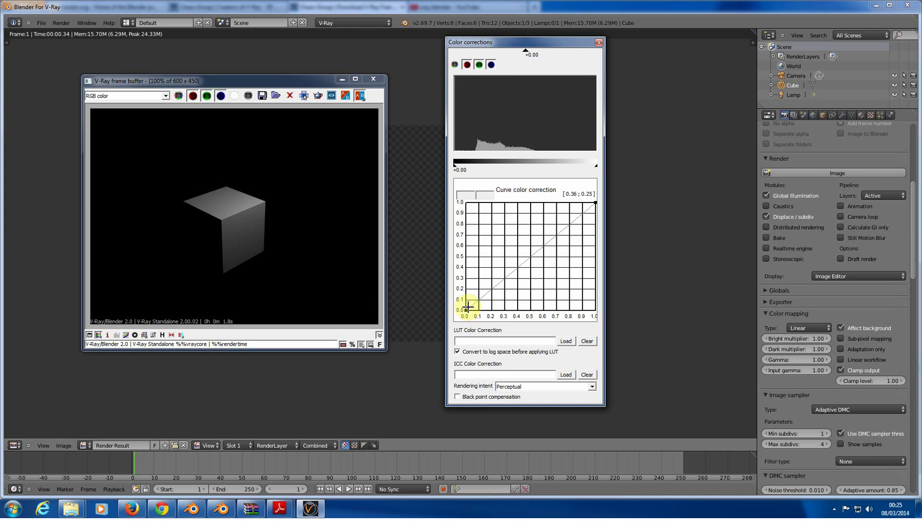
drag(466, 310, 504, 274)
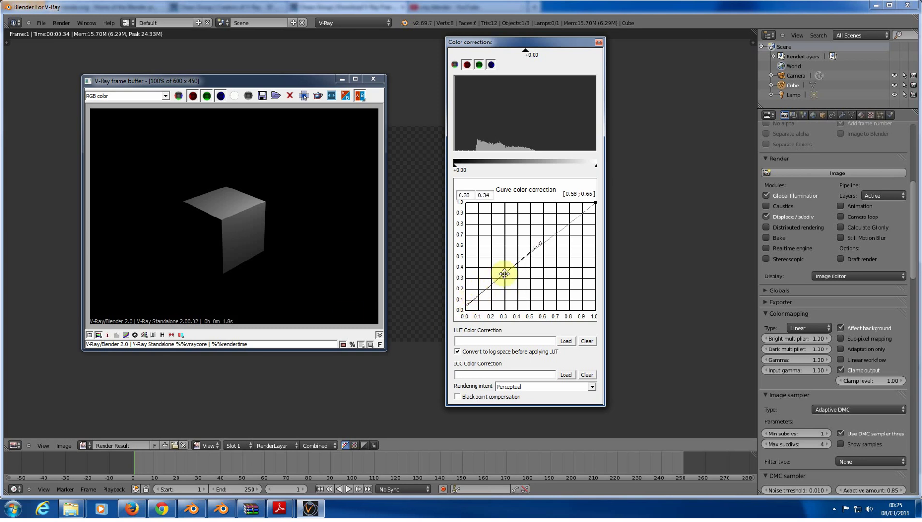
mouse_move(541, 244)
mouse_down()
mouse_move(549, 241)
mouse_move(539, 241)
mouse_move(548, 260)
mouse_up()
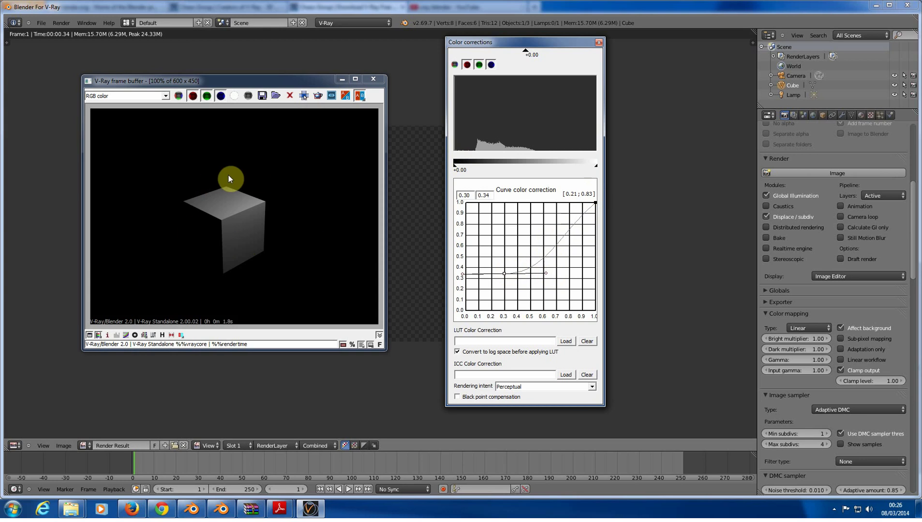
drag(314, 82, 285, 77)
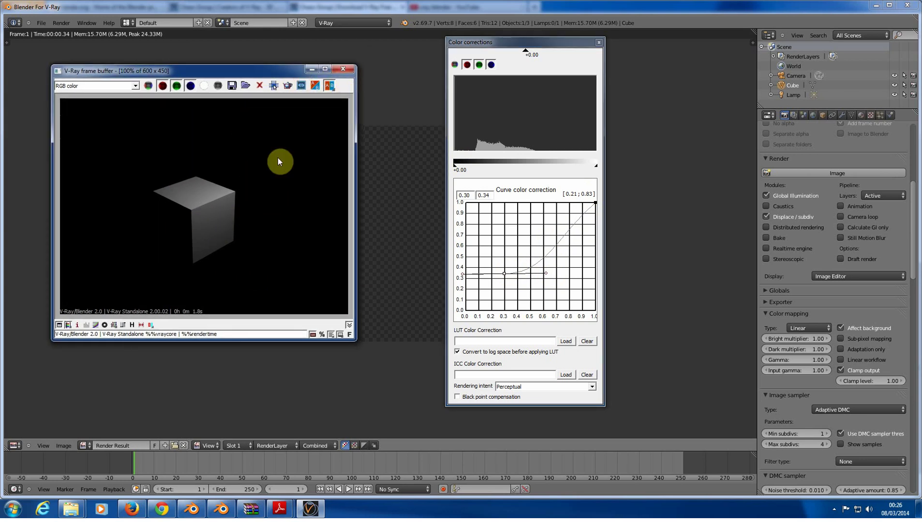
Step: Apply the curve correction to the render, steepen the lower point's tangent and move the upper end point to 0.68, 0.90
click(96, 326)
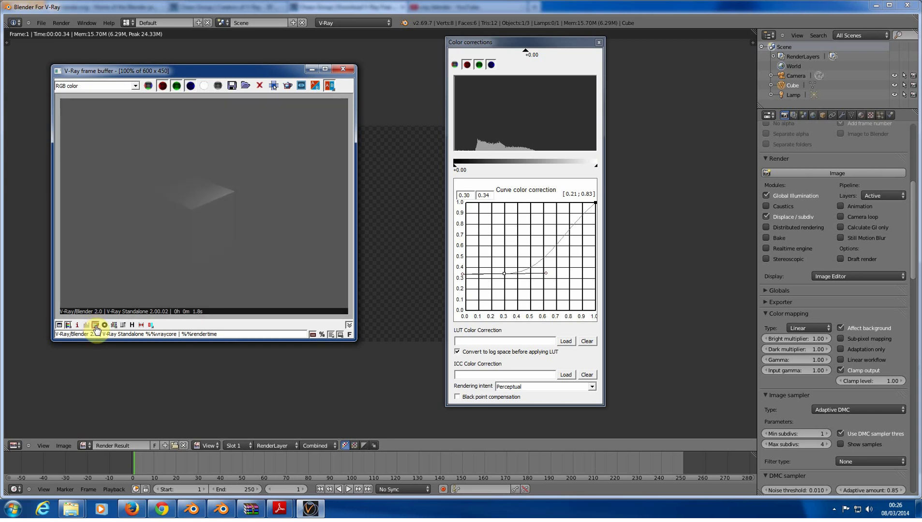
click(183, 217)
drag(545, 273, 555, 249)
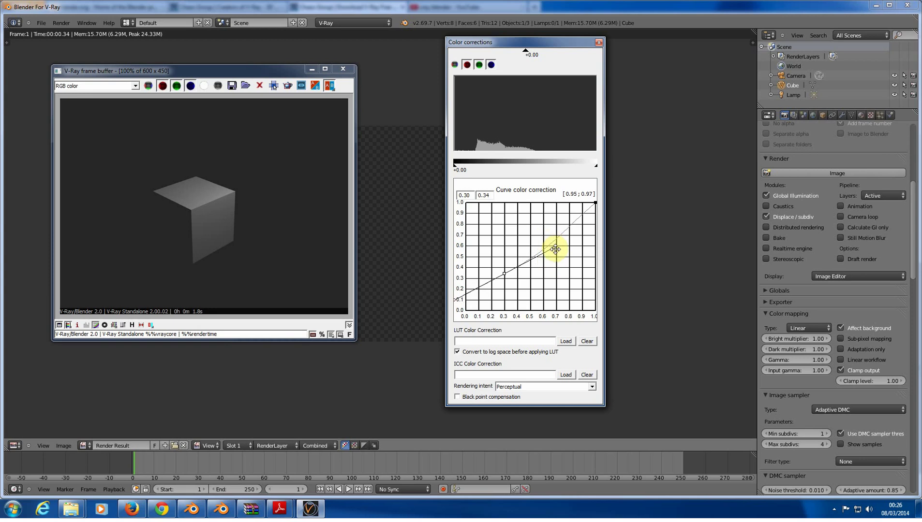
drag(595, 203, 553, 227)
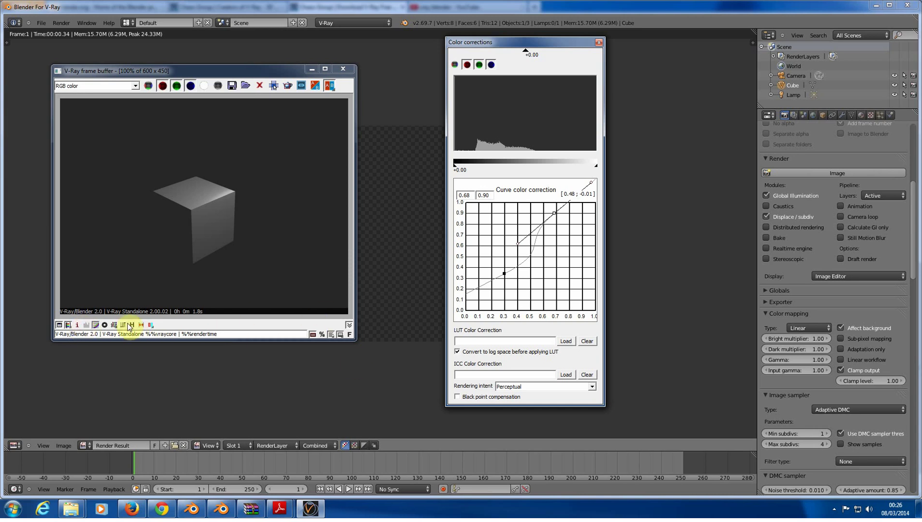
Step: Inspect pixel coordinates and color values in the rendered image with Pixel information and close the read-out
click(79, 325)
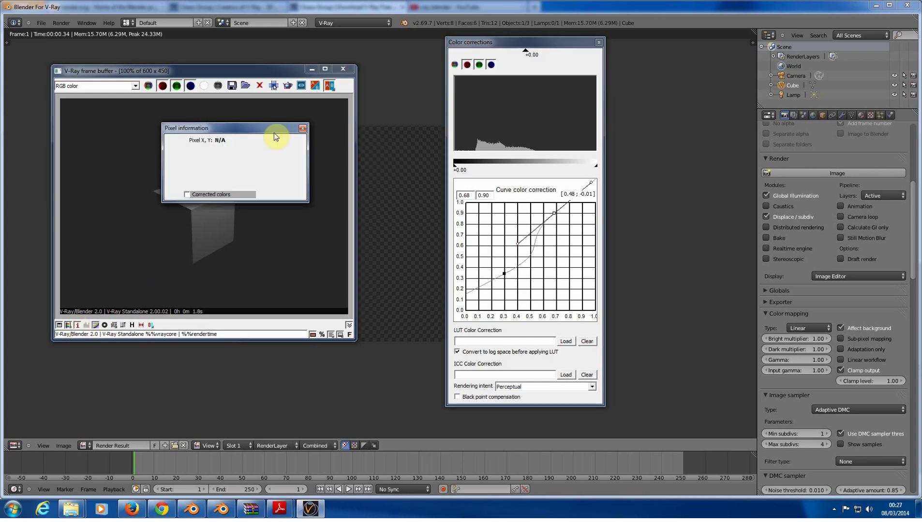
drag(261, 128, 158, 141)
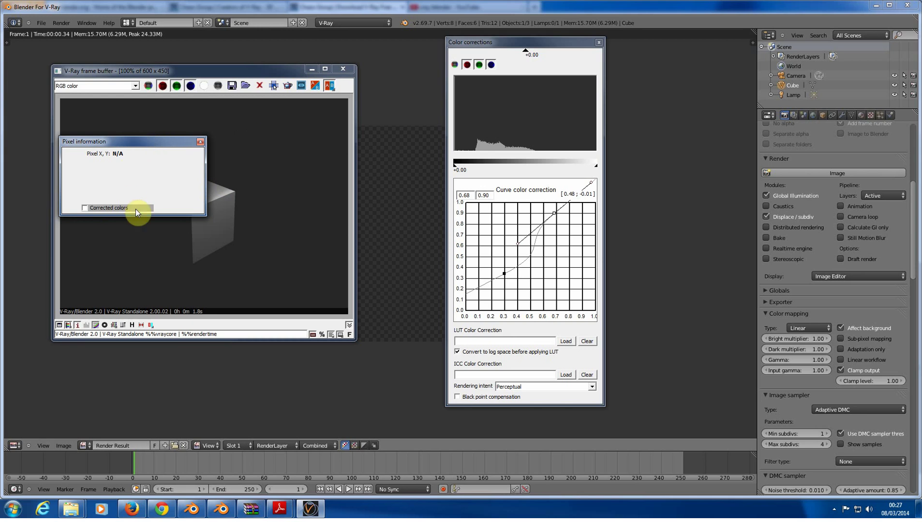
click(180, 165)
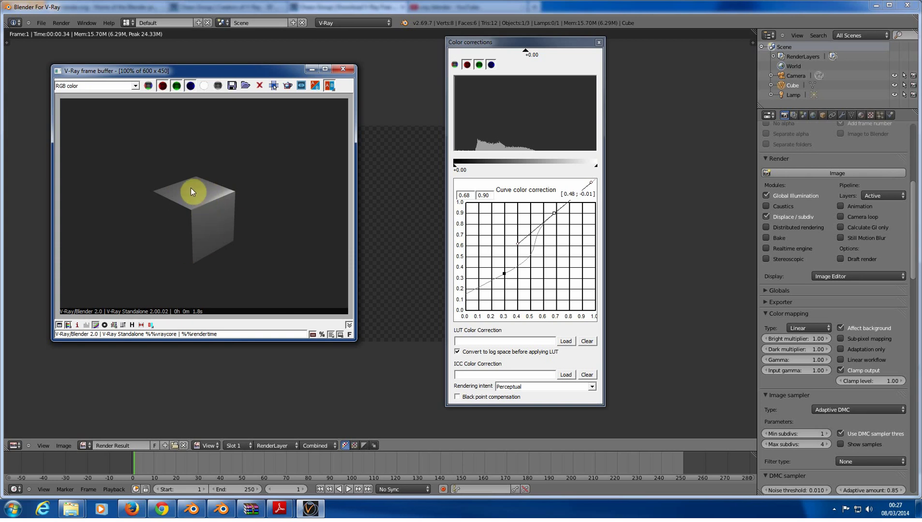
click(77, 325)
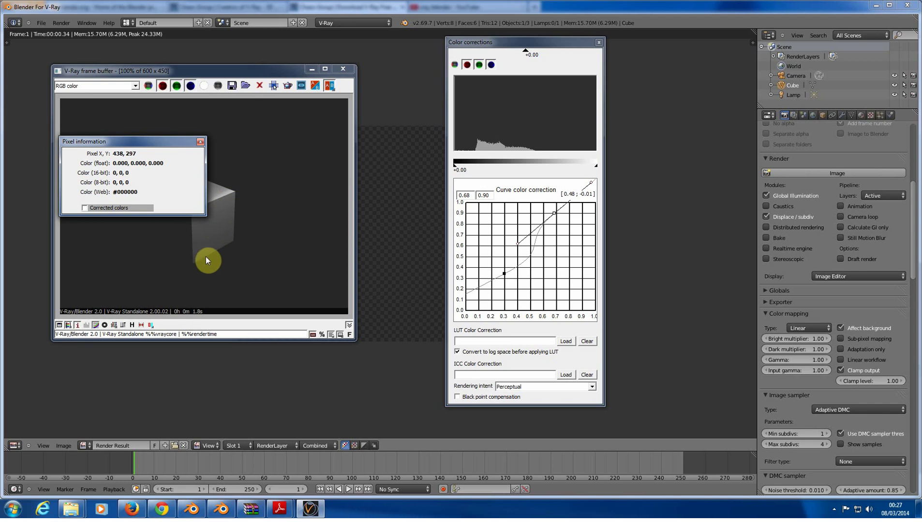
click(78, 325)
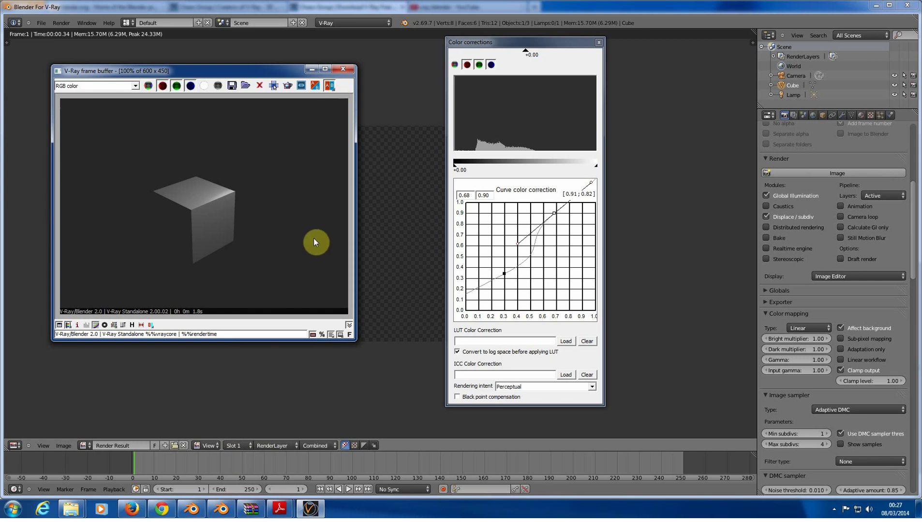
Step: Close the color corrections, put away the V-Ray frame buffer and return to the 3D view of the scene
click(598, 42)
click(59, 326)
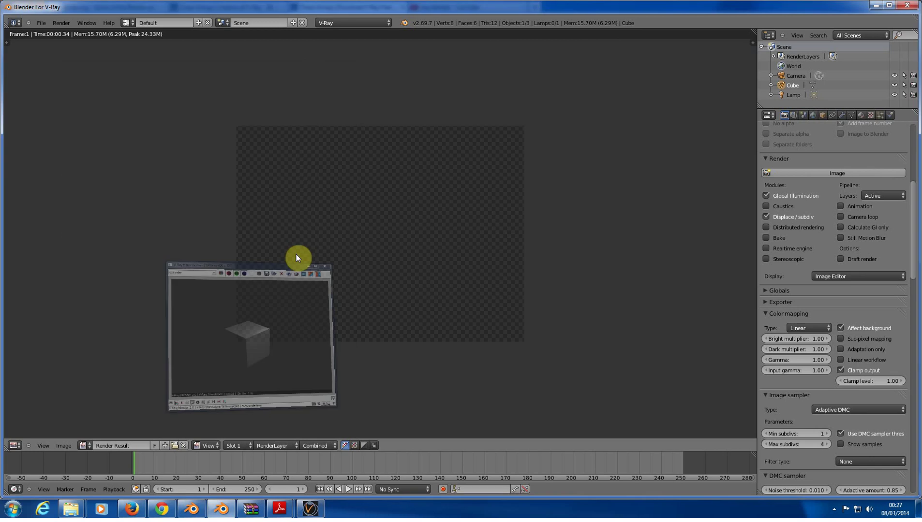
key(Escape)
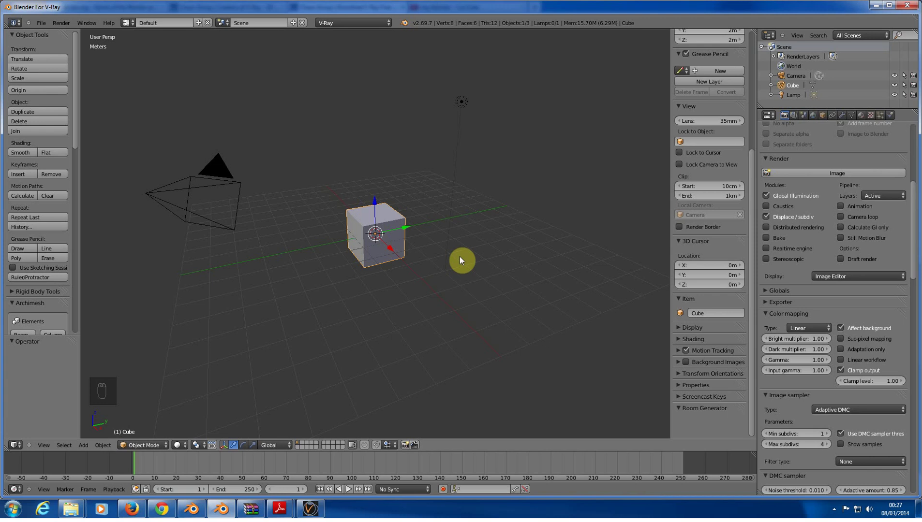
Step: Scale the cube up uniformly by about 5.6 times to make a room around the grid
key(s)
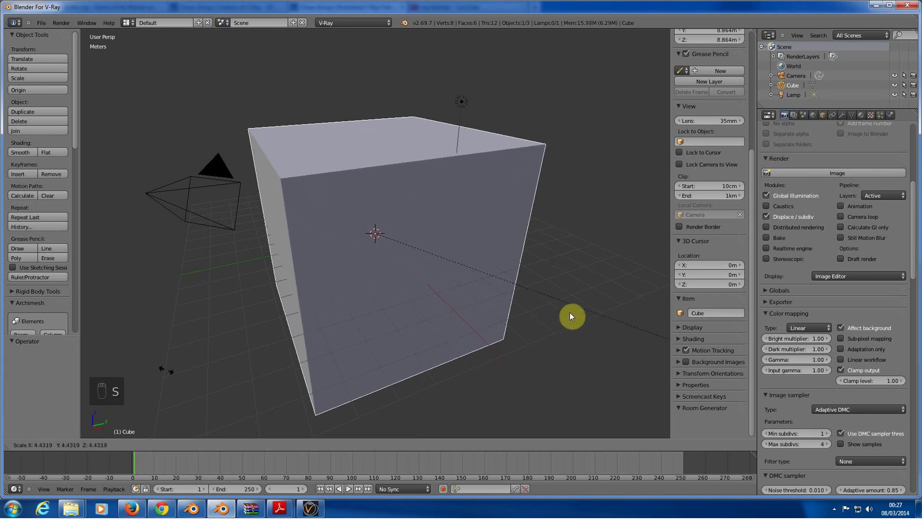
click(179, 375)
scroll(242, 385, down, 3)
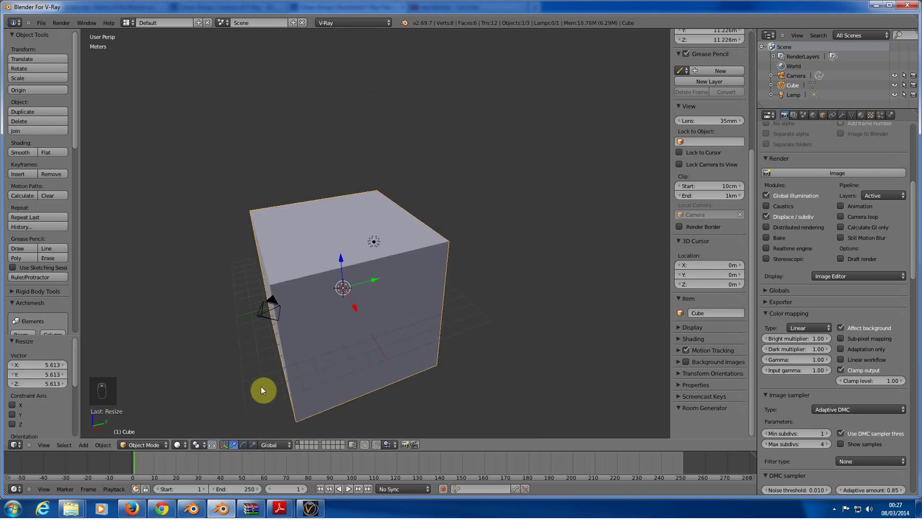
middle_drag(261, 390, 356, 318)
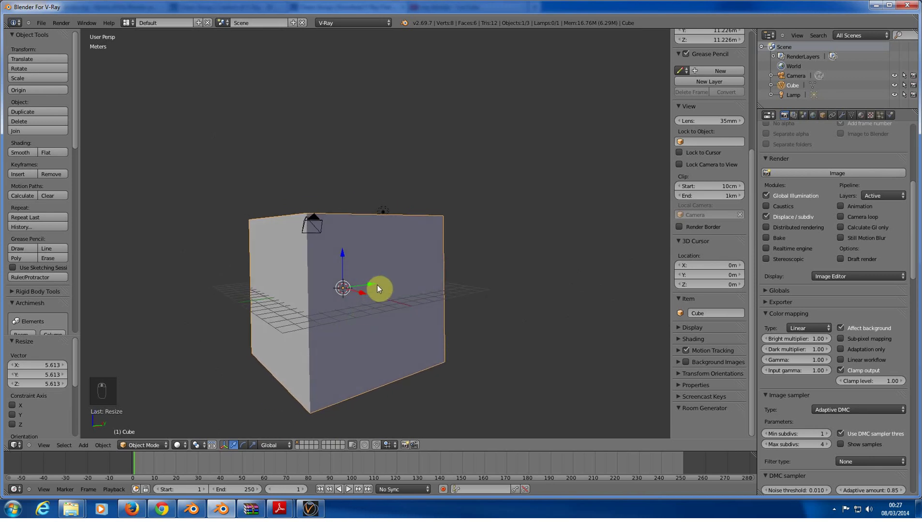
Step: Delete the two adjacent vertical faces on the cube's near side in Edit Mode and return to Object Mode
key(Tab)
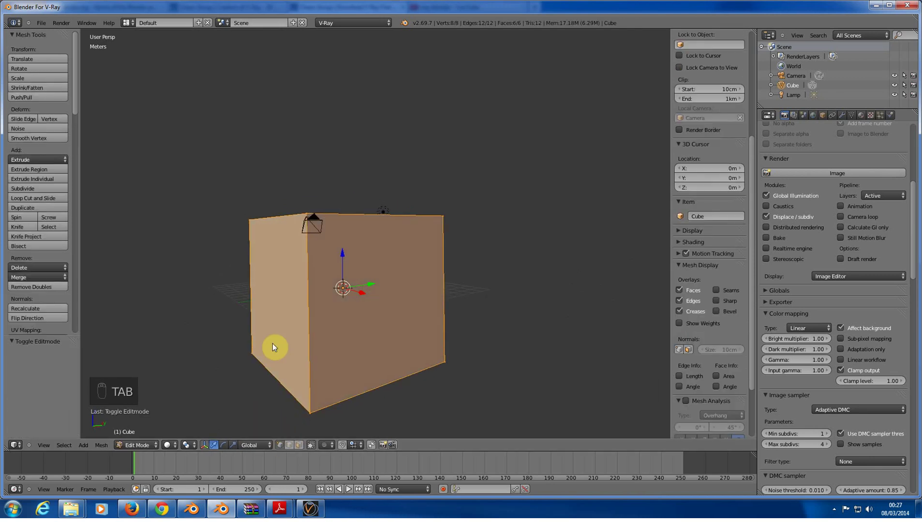
click(299, 448)
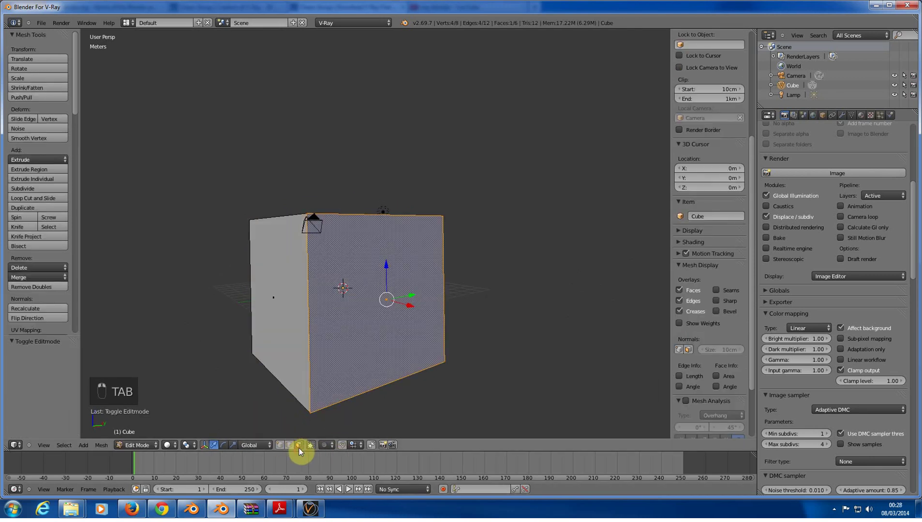
key(x)
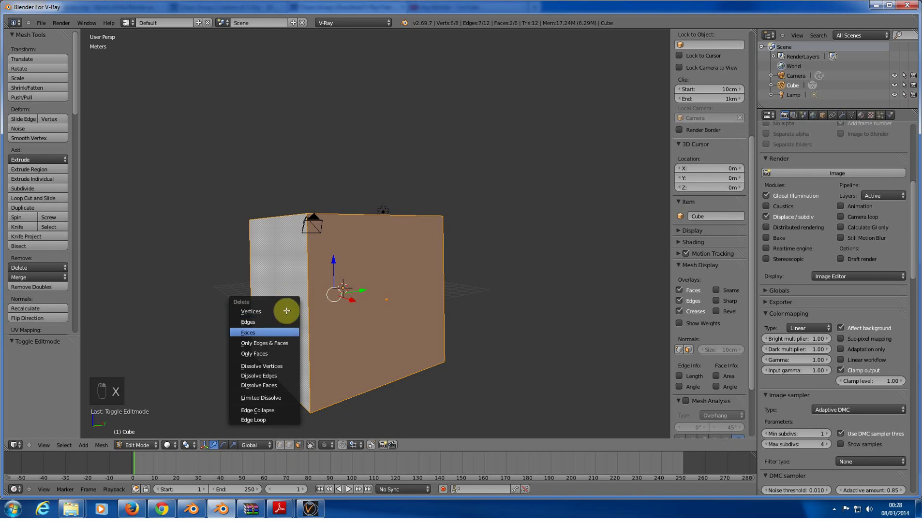
click(287, 311)
middle_drag(287, 311, 343, 337)
key(Tab)
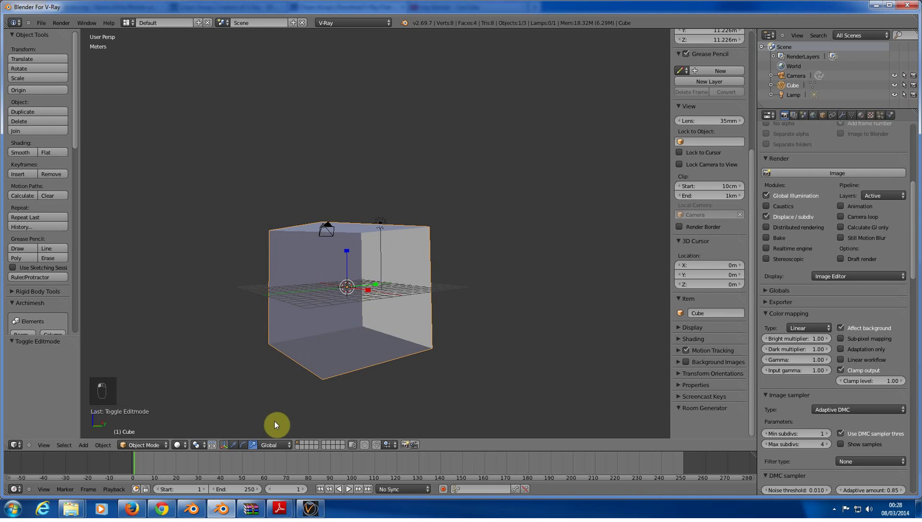
Step: Scale the open cube to about 0.615 of its height along Z and raise it about 4.49 m
key(s)
key(z)
click(349, 270)
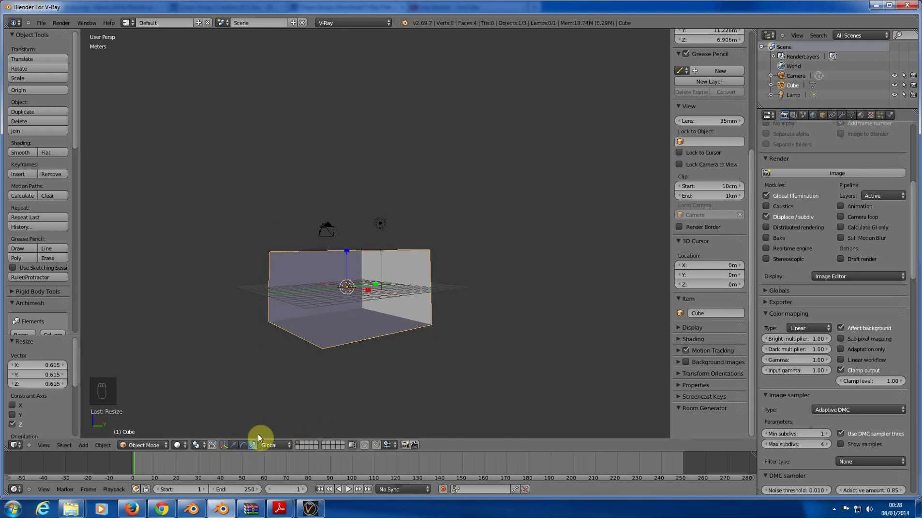
key(g)
key(z)
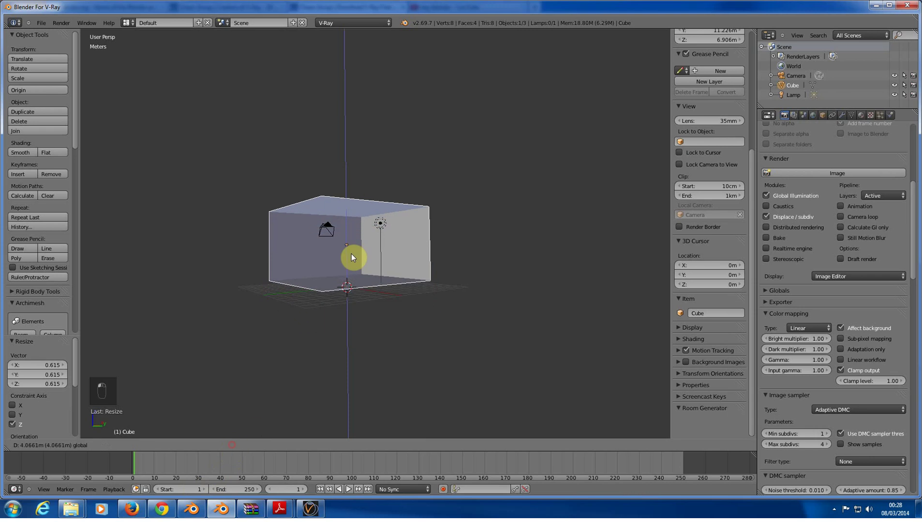
click(346, 243)
Step: Look through the camera and fly it to frame the floor, ceiling and far corner of the room
key(KP_0)
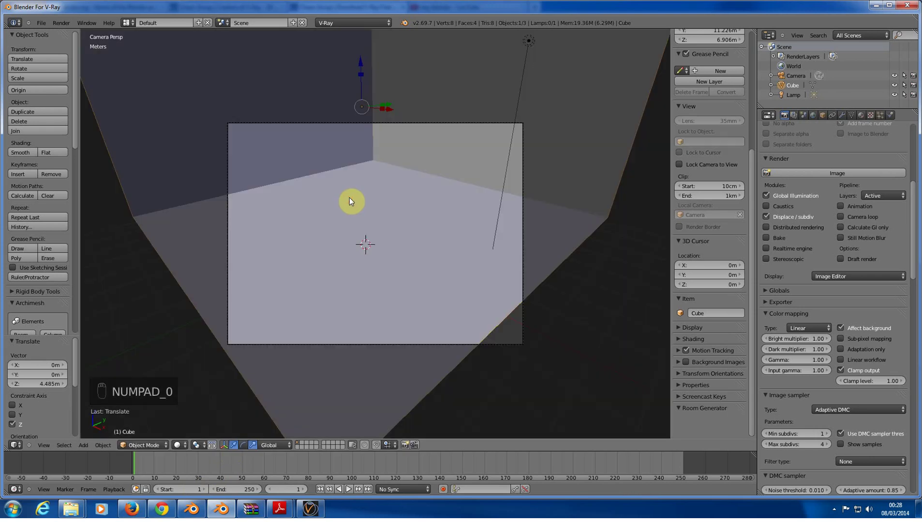
right_click(349, 197)
key(shift+f)
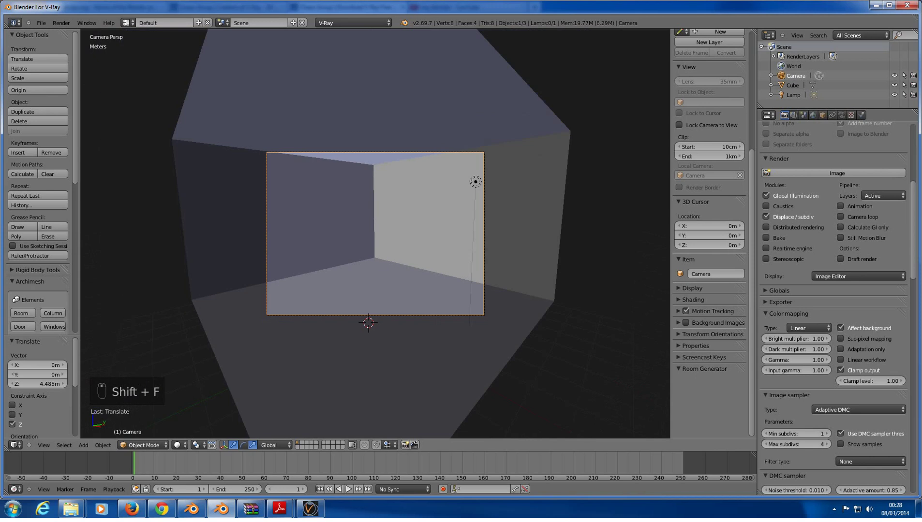
click(375, 234)
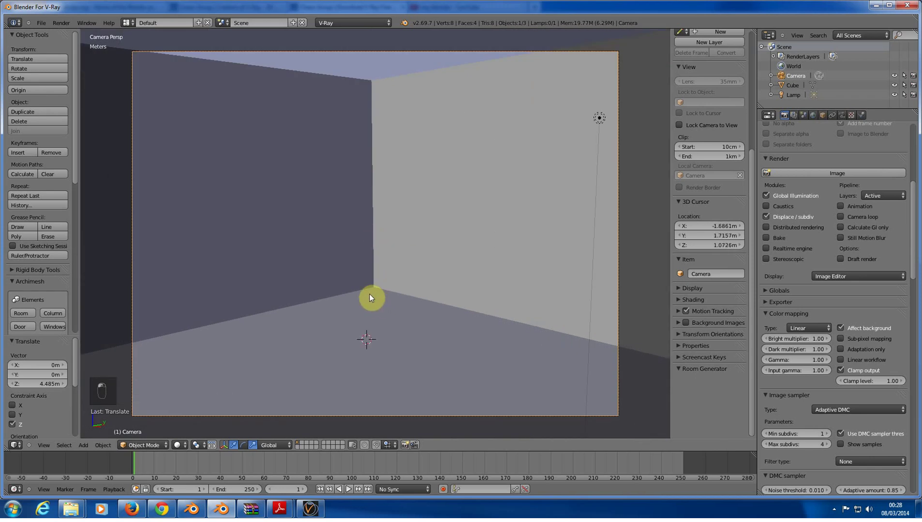
Step: Add a Monkey mesh inside the room and raise it about 1.04 m along Z
key(shift+a)
key(m)
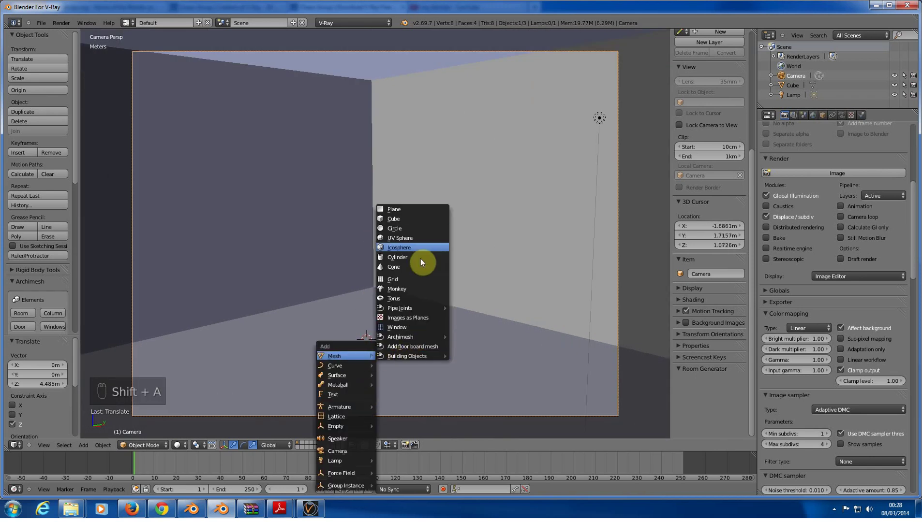
click(395, 288)
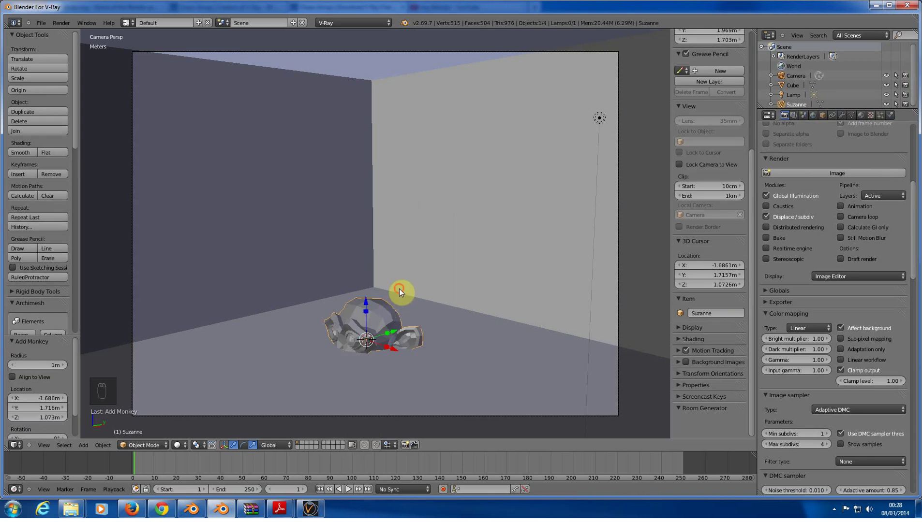
key(g)
key(z)
click(367, 295)
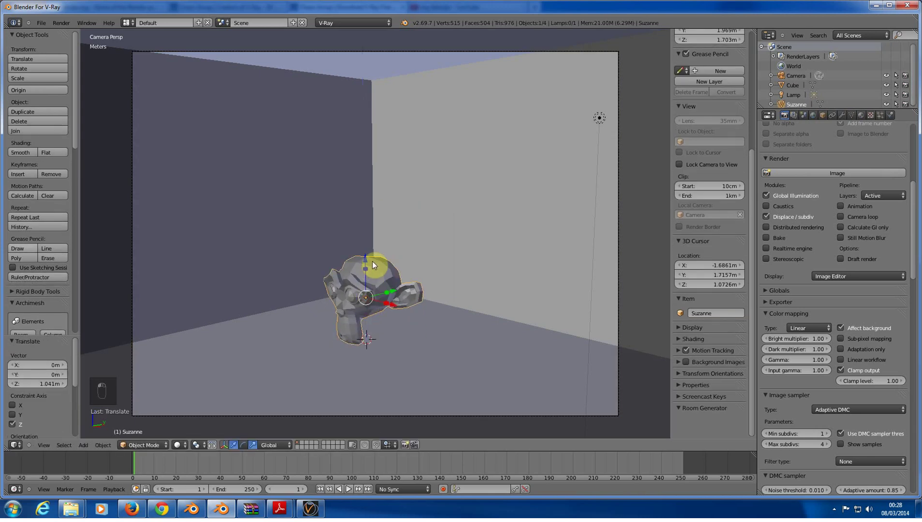
Step: Shade the monkey smooth, add a Subdivision Surface modifier with one view subdivision and apply it
click(20, 152)
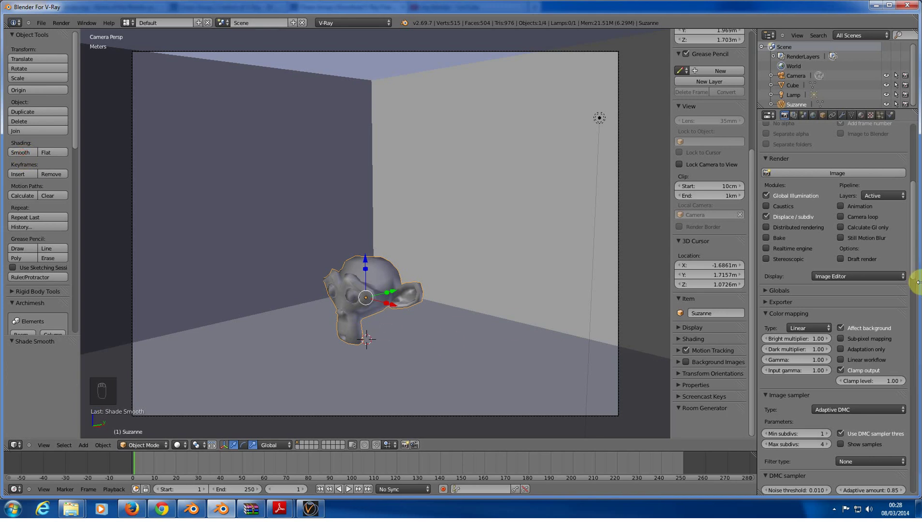
click(841, 115)
click(865, 148)
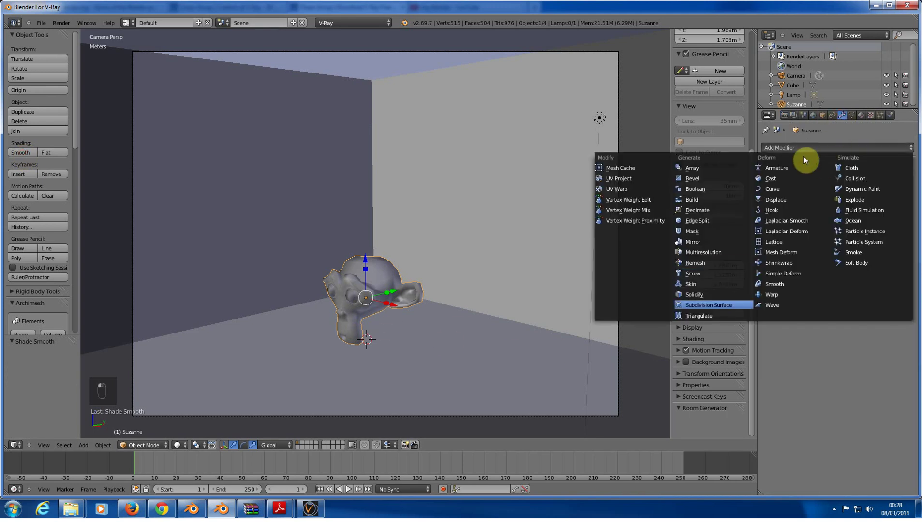
click(708, 306)
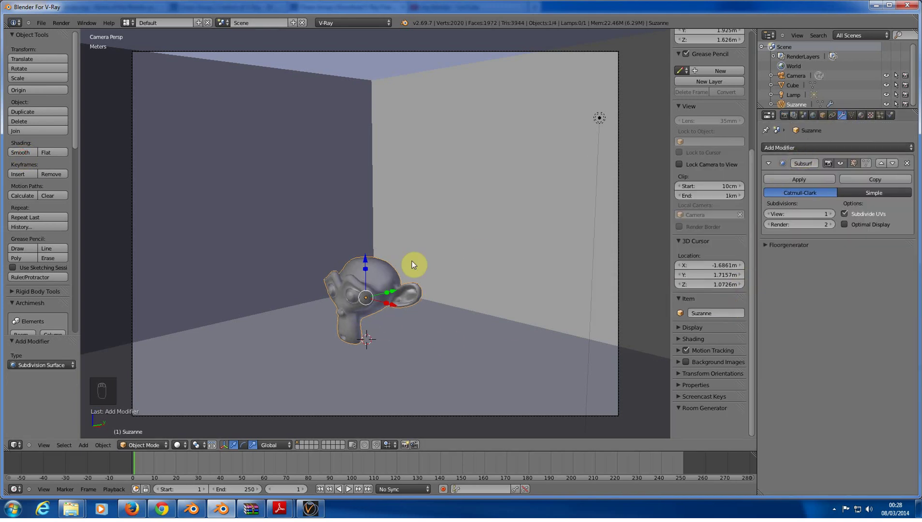
click(799, 179)
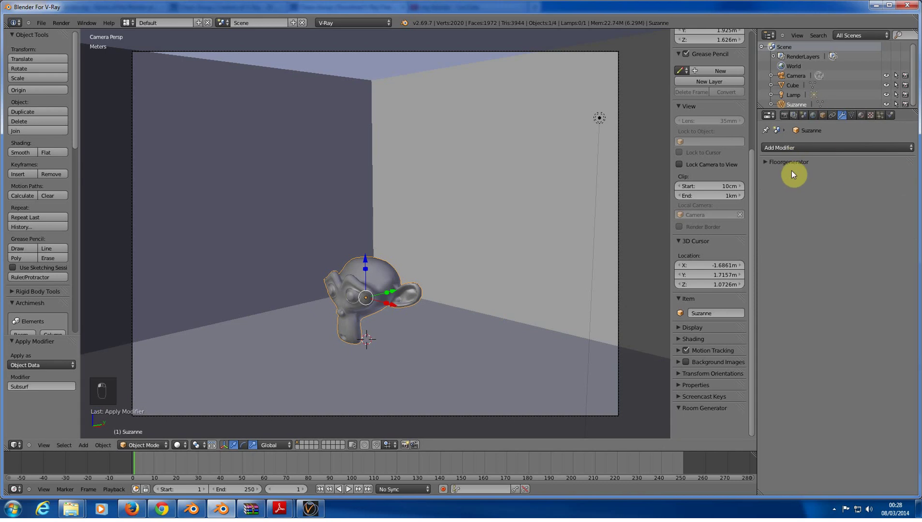
Step: Trackball-rotate the monkey about -36.7° and 36.7° to face the camera and lower it about 59 cm towards the floor
key(r)
key(r)
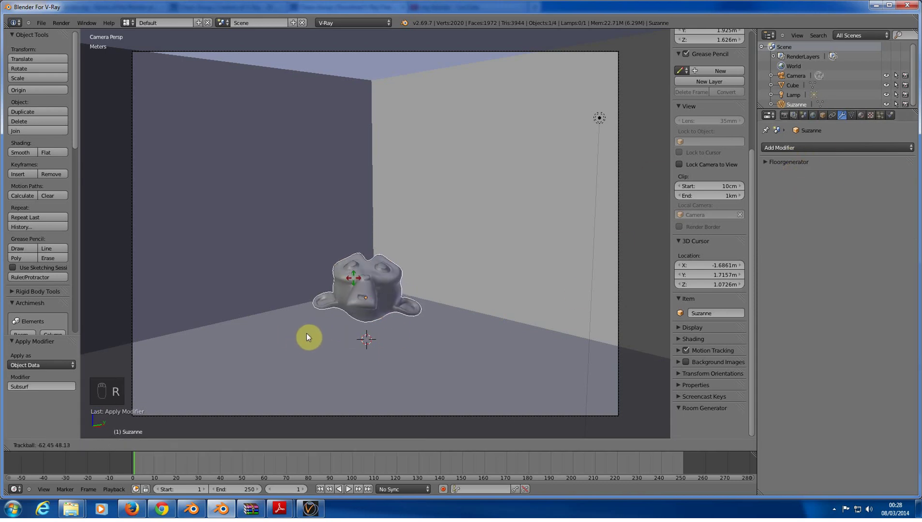
click(342, 290)
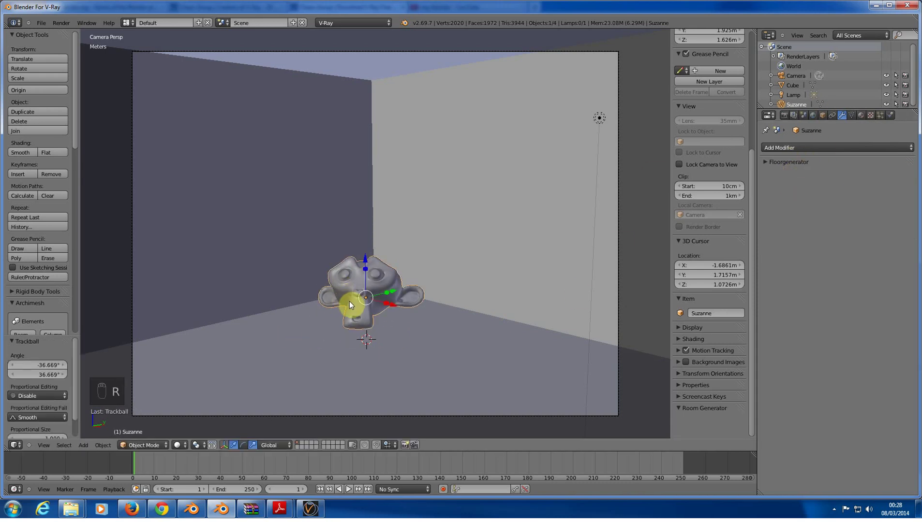
drag(365, 257, 367, 291)
scroll(369, 289, up, 3)
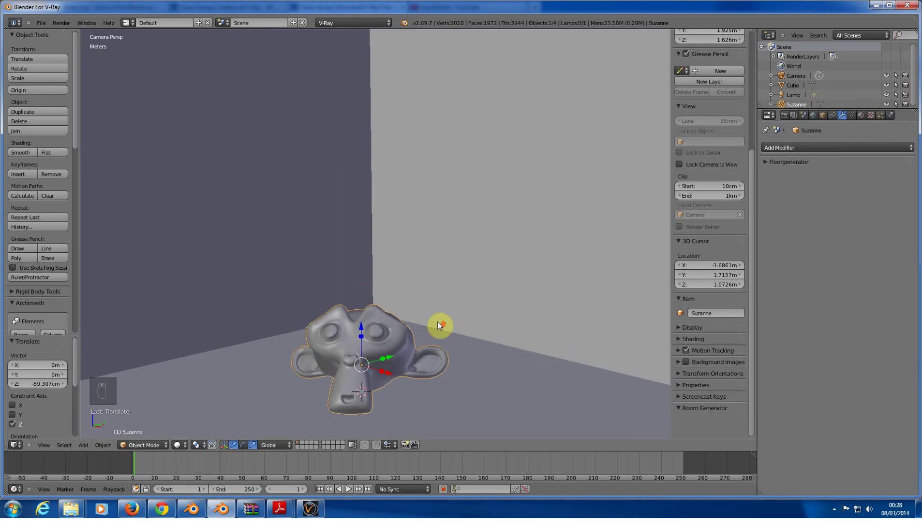
shift+middle_drag(437, 322, 430, 330)
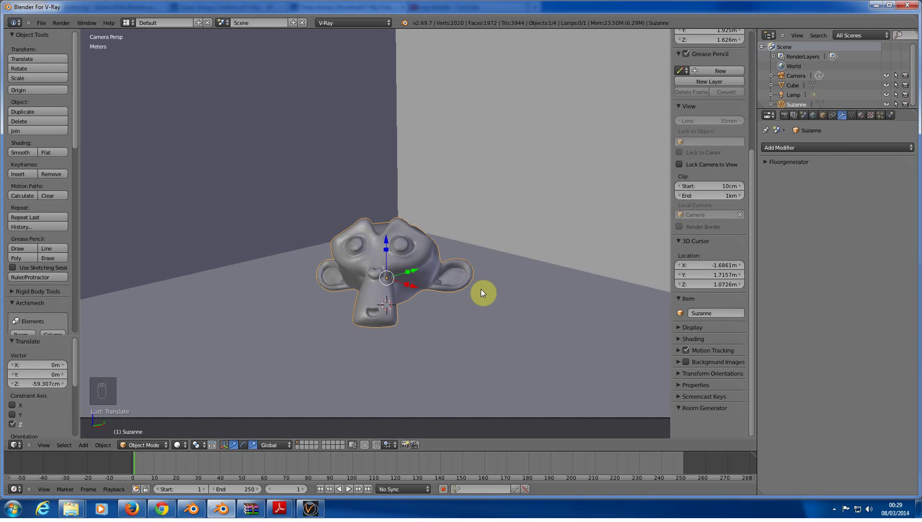
Step: Create a new V-Ray material for the monkey
click(783, 116)
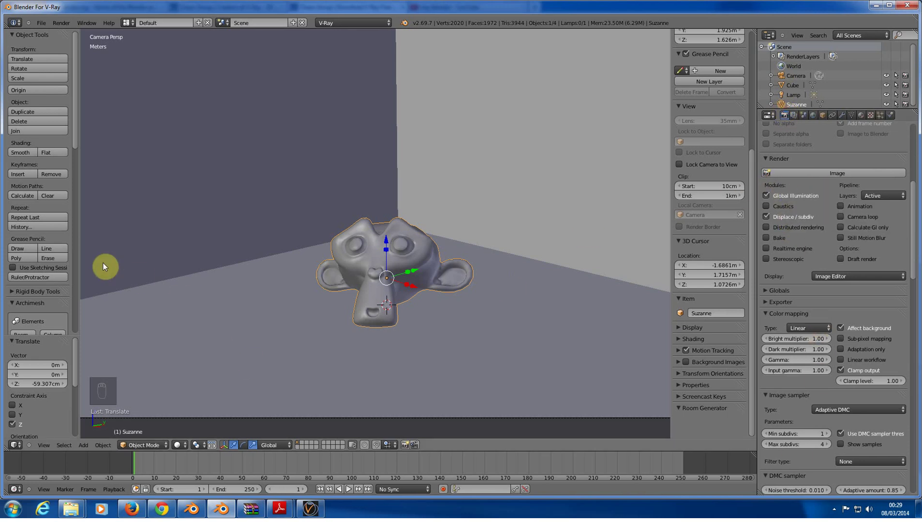
click(861, 116)
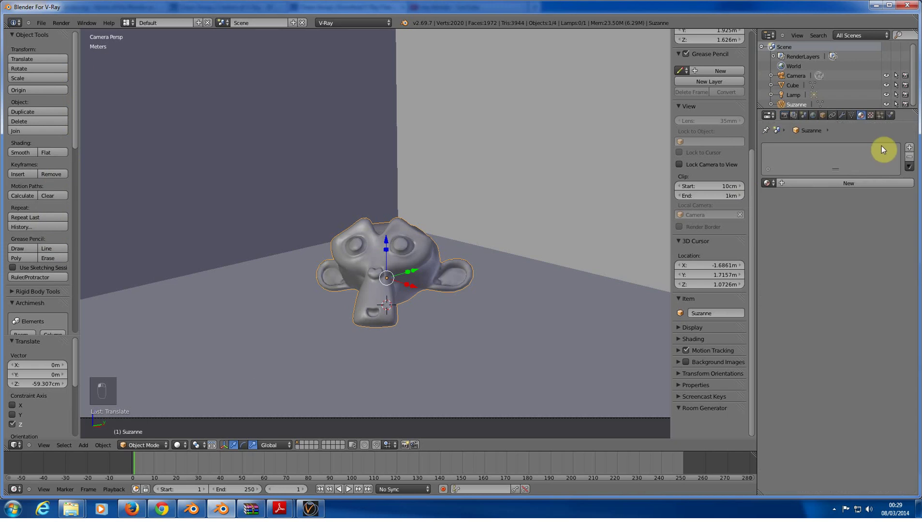
click(847, 183)
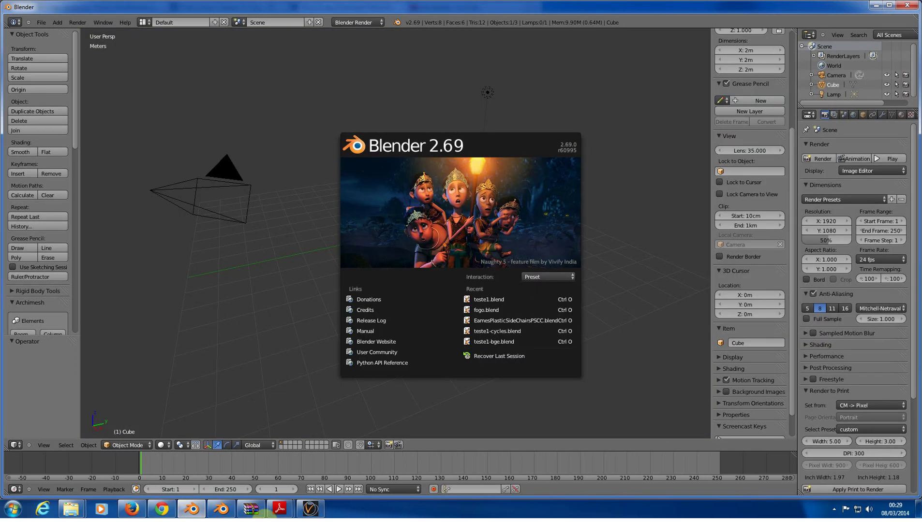
Step: Switch to the standard Blender session, widen its properties area and examine the default cube's Blender Render material settings
click(189, 517)
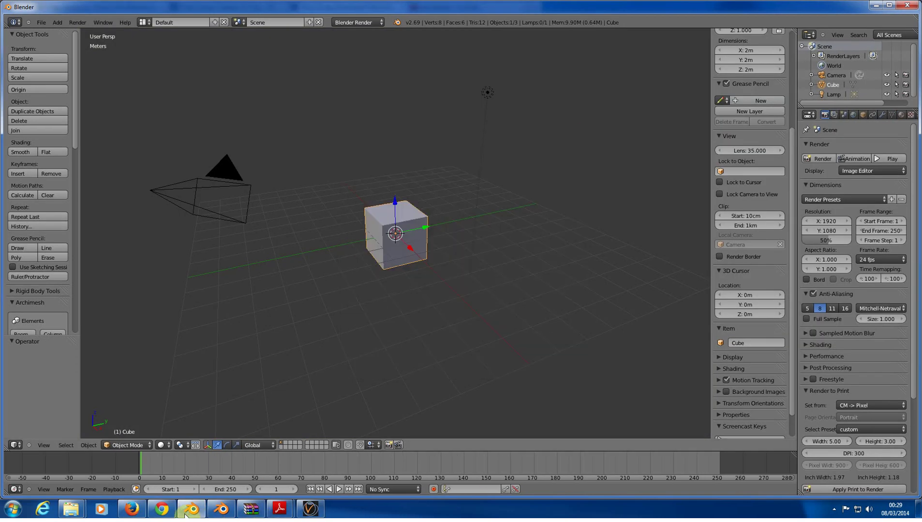
drag(798, 162, 687, 161)
click(789, 115)
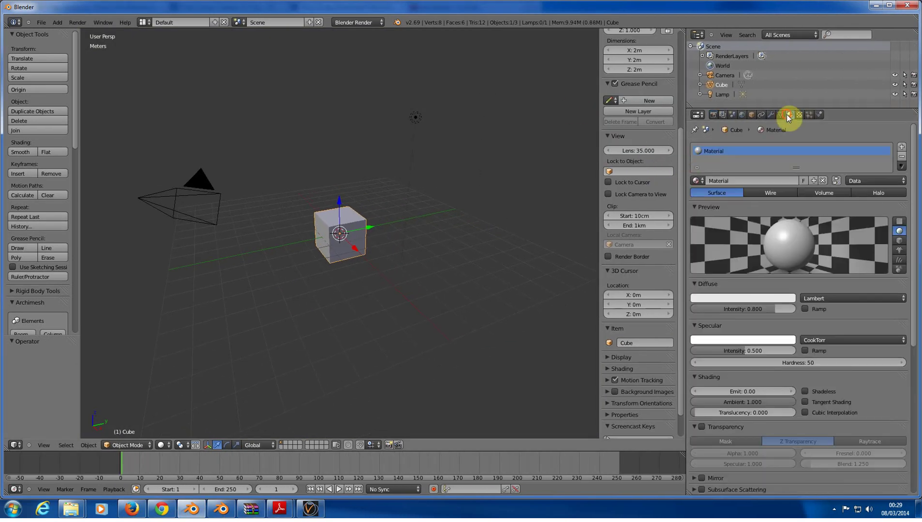
scroll(784, 125, down, 2)
scroll(830, 263, up, 1)
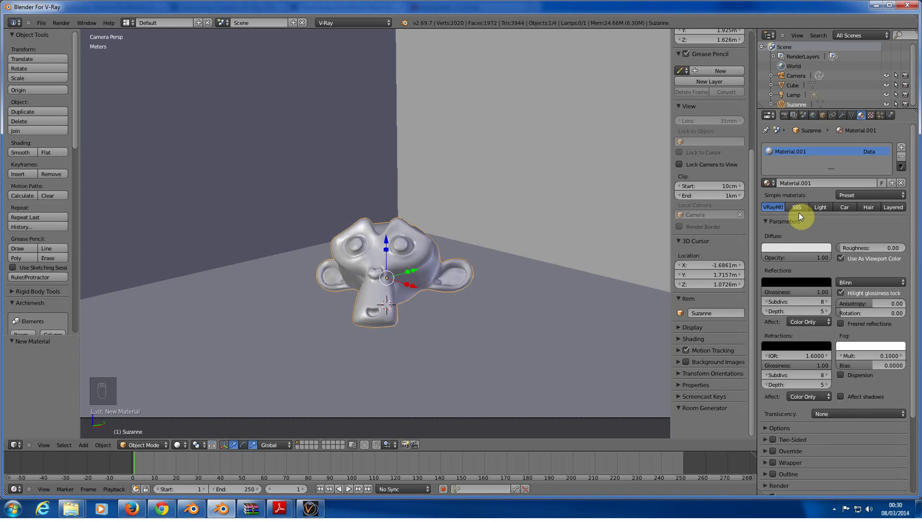
Step: Set the monkey material's diffuse color to a light green in Blender For V-Ray and render the image
click(781, 247)
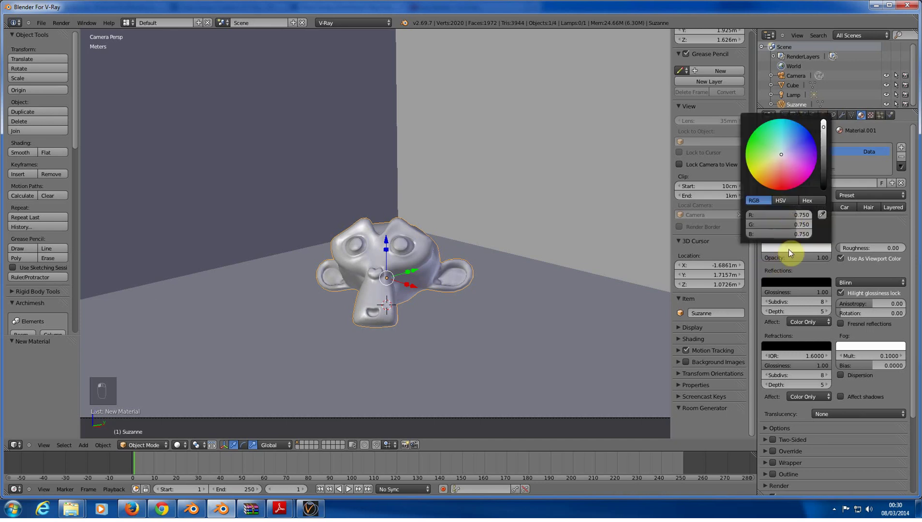
drag(774, 178, 767, 145)
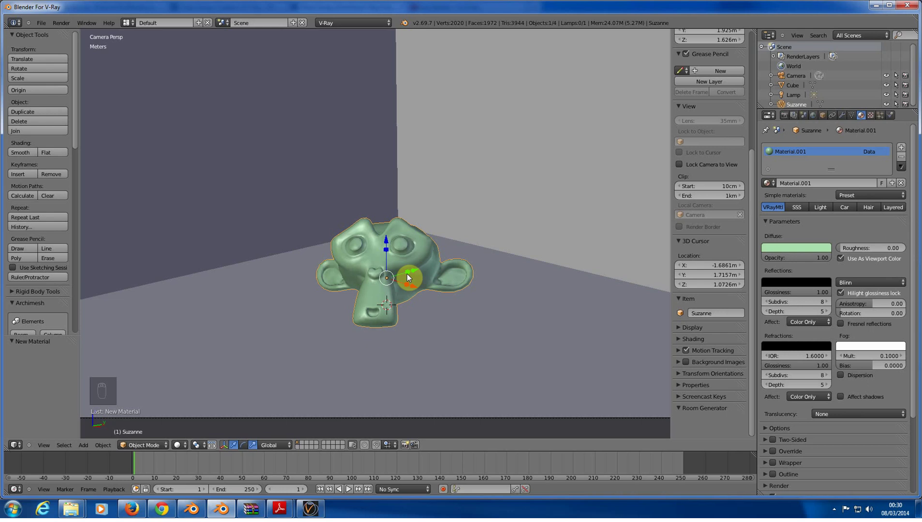
click(784, 116)
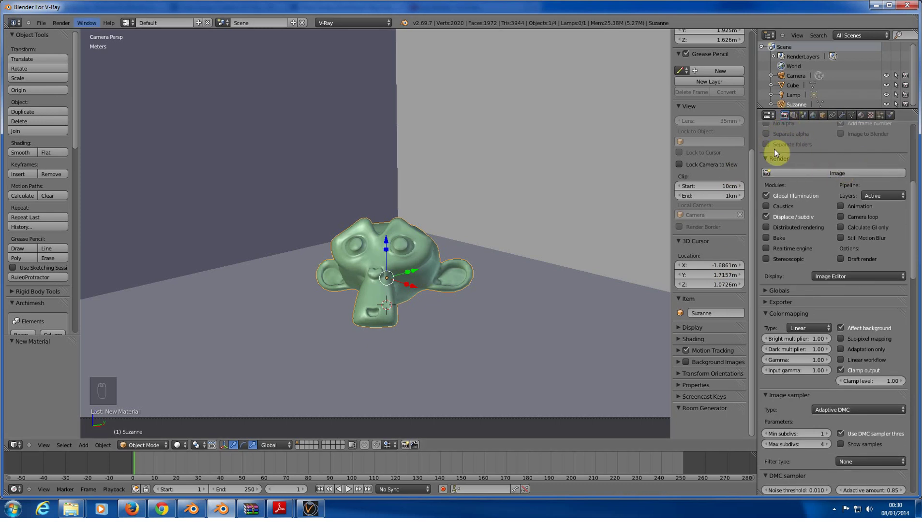
click(61, 23)
click(67, 32)
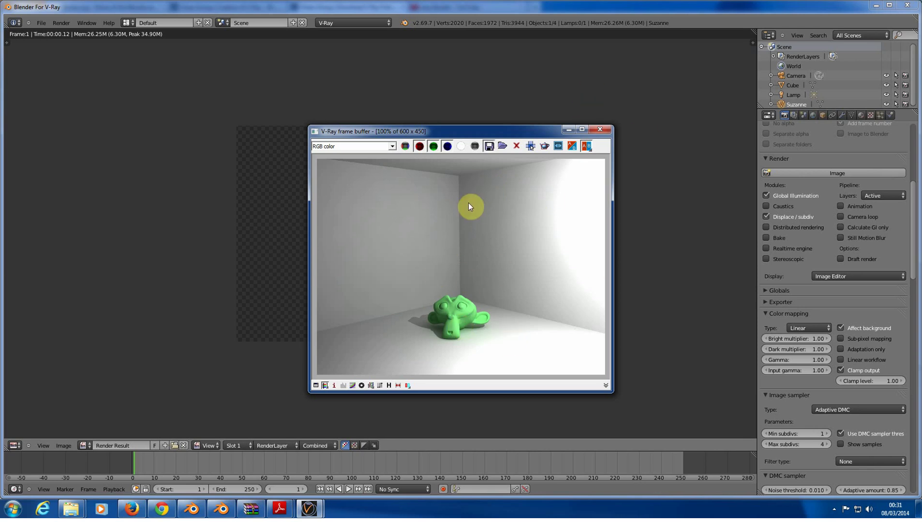
Step: Save the rendered image from the V-Ray frame buffer as a PNG named monkey in the Imagens library
click(489, 146)
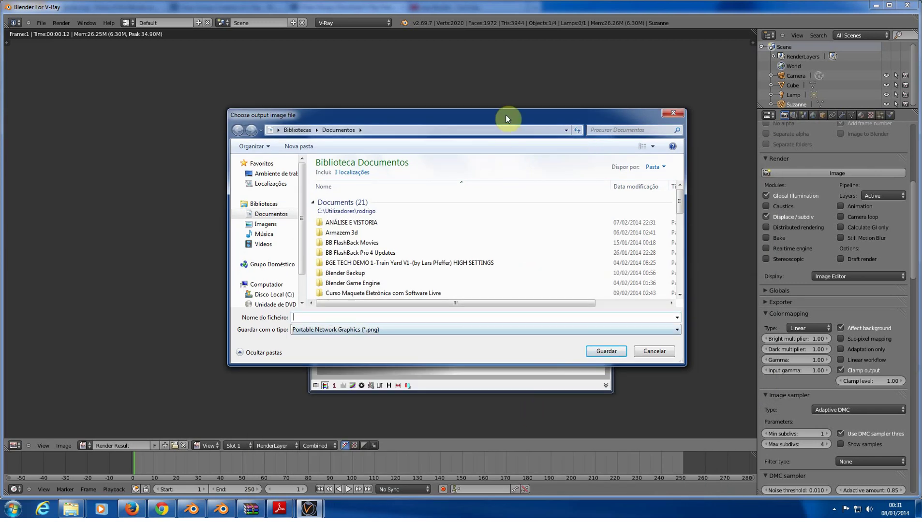
text(moin)
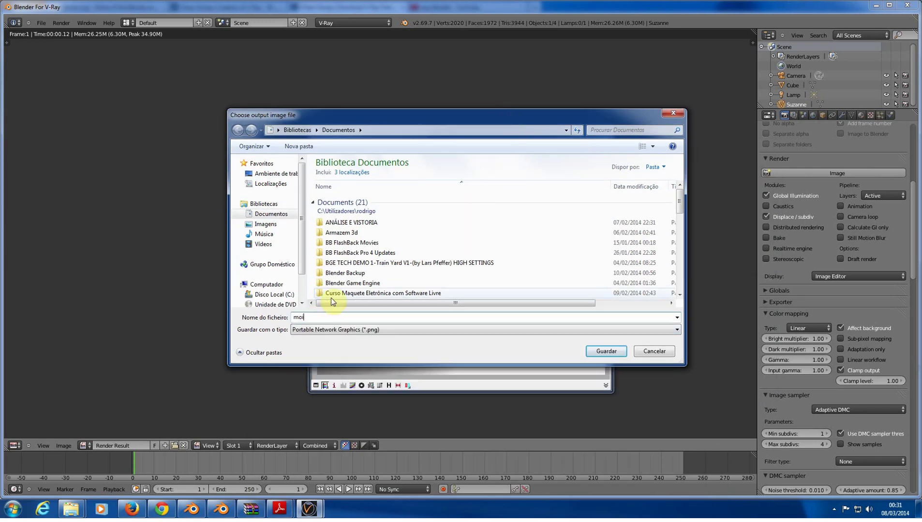
key(BackSpace)
key(BackSpace)
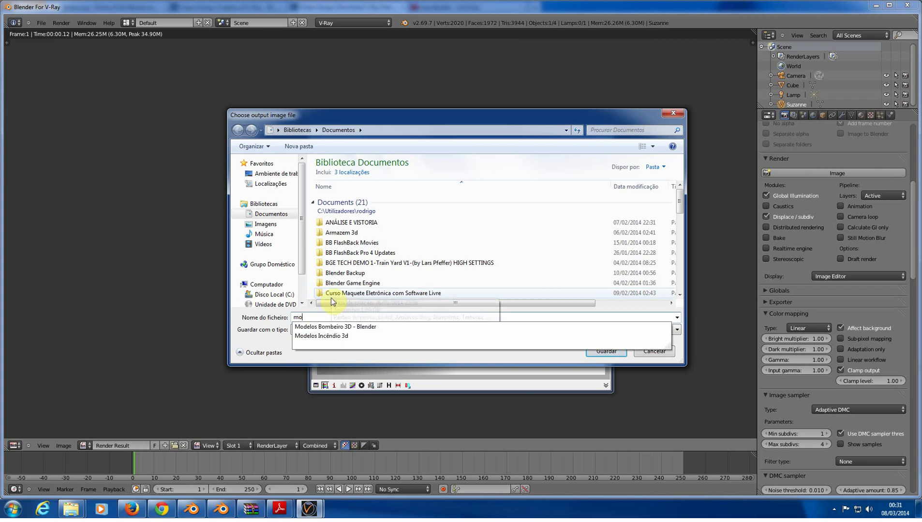
text(nkey)
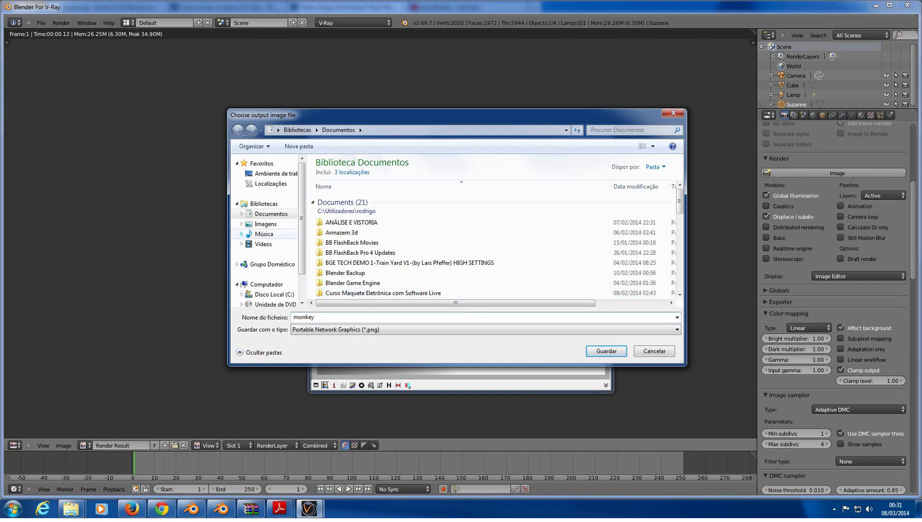
click(273, 225)
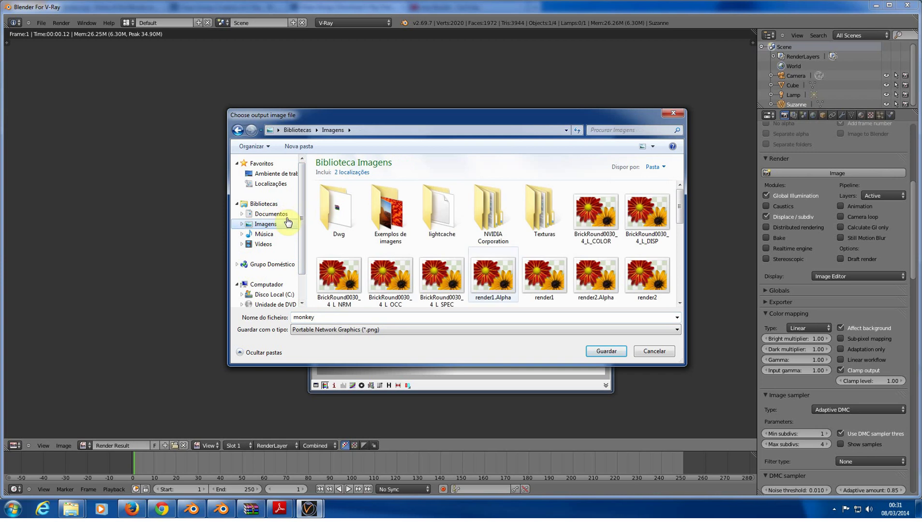
scroll(612, 283, down, 5)
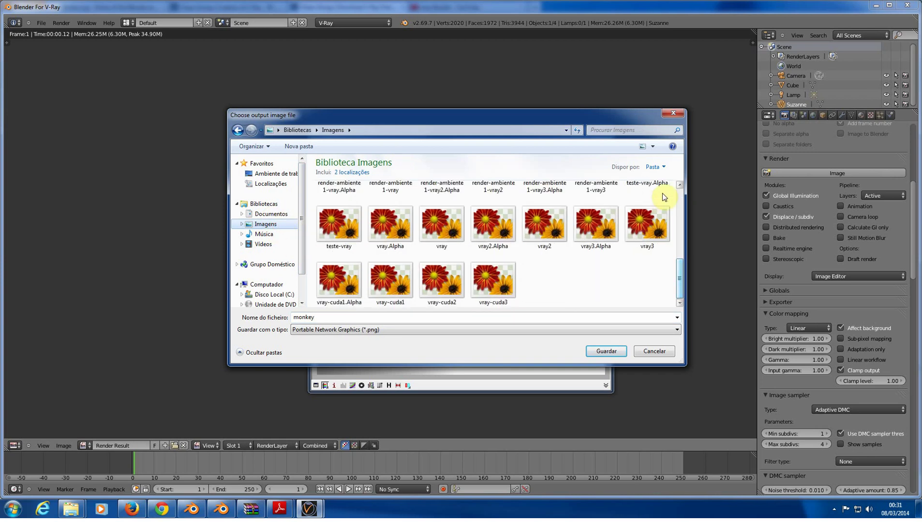
click(606, 351)
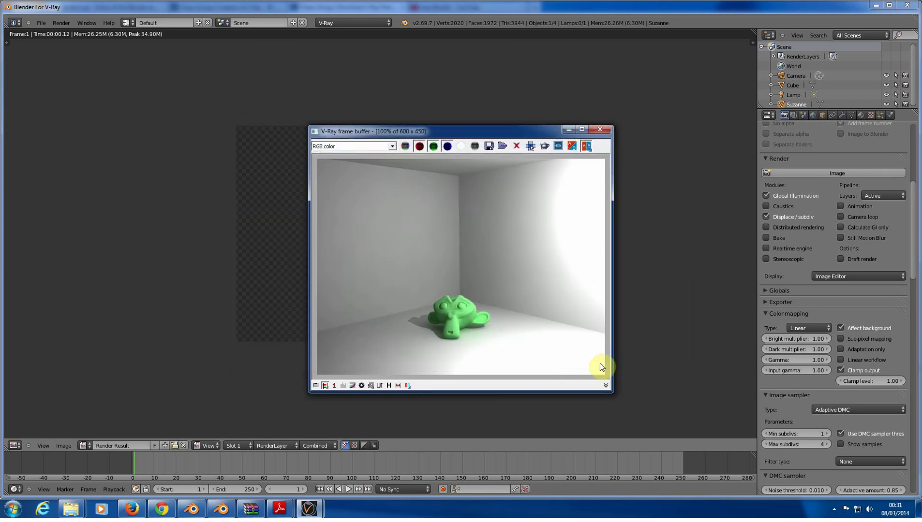